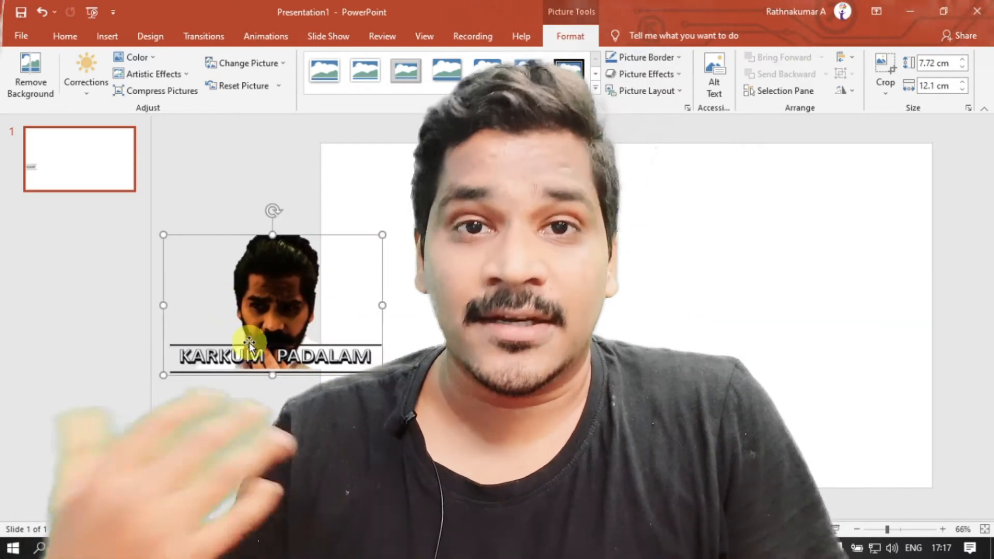
Step: Replace the logo picture on the slide with the photo of the man in the red shirt and start its background removal
mouse_move(262, 296)
mouse_down()
mouse_move(248, 283)
mouse_move(265, 290)
mouse_move(231, 291)
mouse_move(339, 273)
mouse_move(270, 295)
mouse_move(274, 312)
mouse_move(274, 262)
mouse_move(248, 299)
mouse_up()
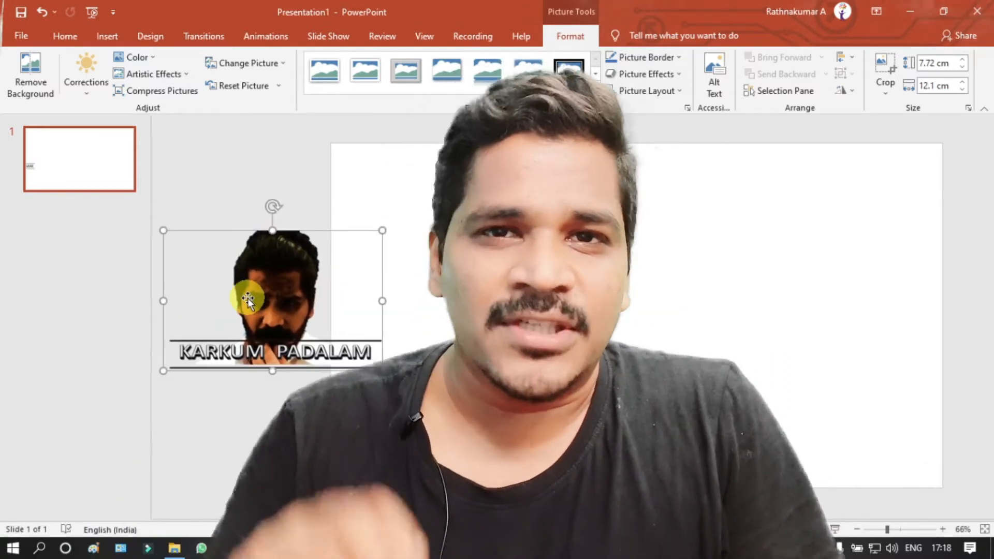
key(Delete)
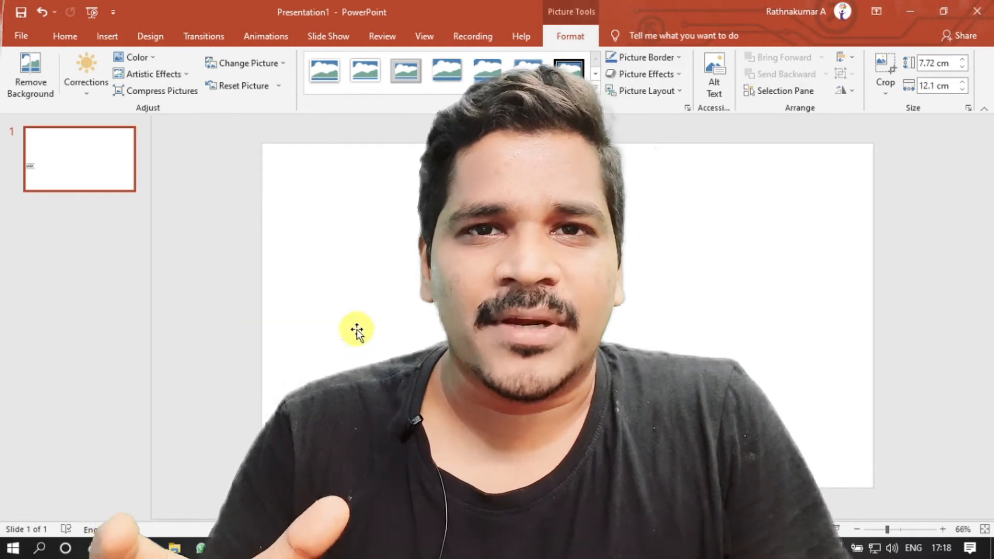
click(178, 547)
drag(709, 319, 628, 249)
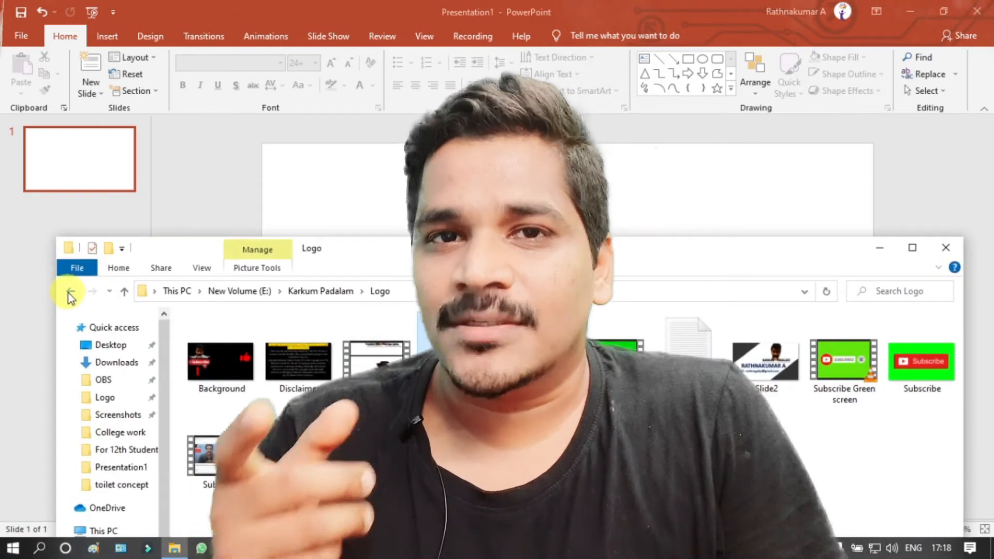
click(70, 291)
drag(834, 360, 675, 203)
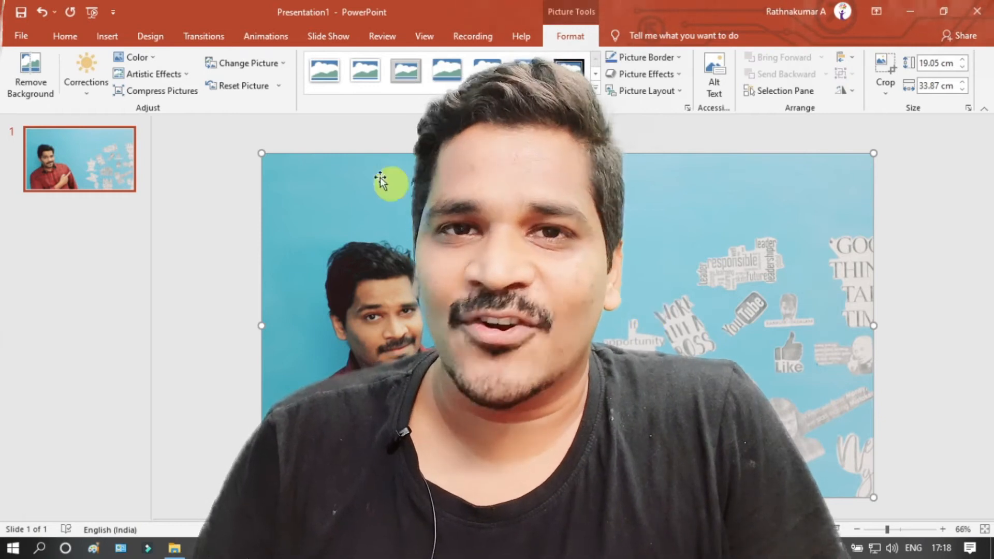
click(28, 78)
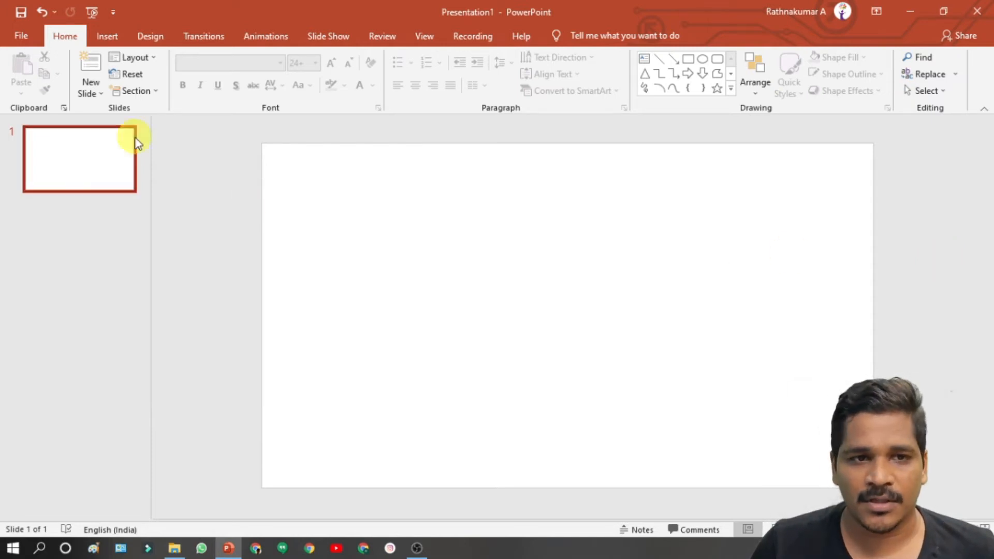
Step: Replace the existing slide with a new Title Slide, deleting its title and subtitle placeholders to leave it empty
click(96, 92)
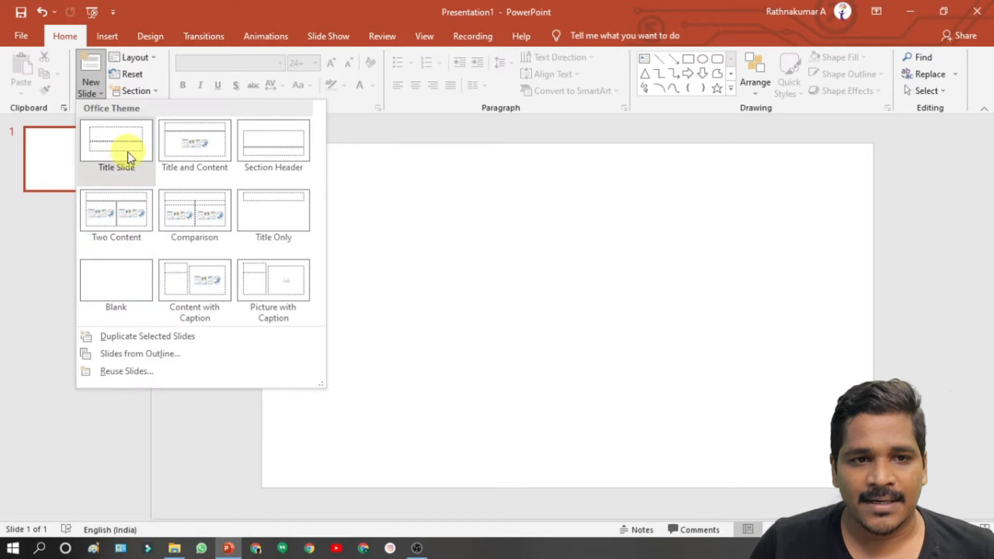
click(105, 168)
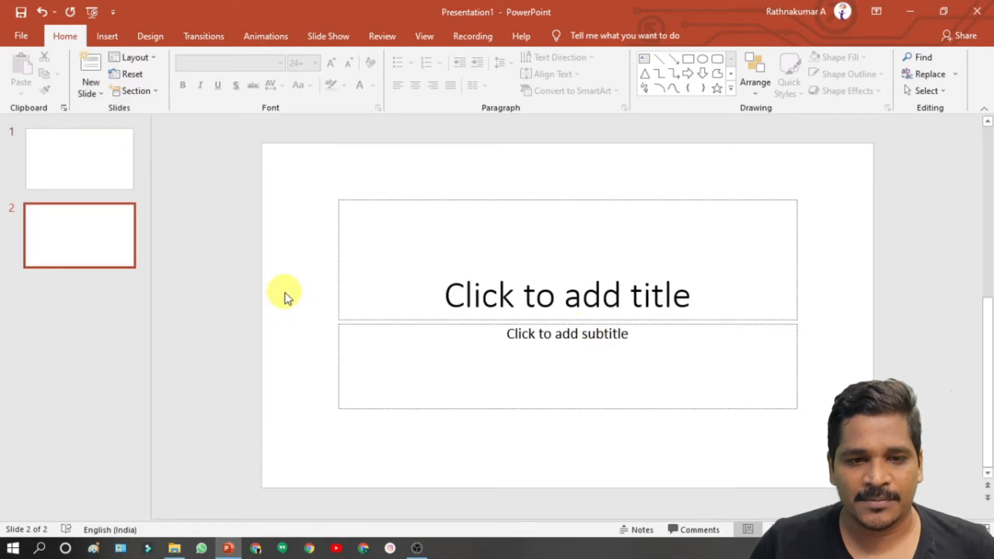
key(ctrl+a)
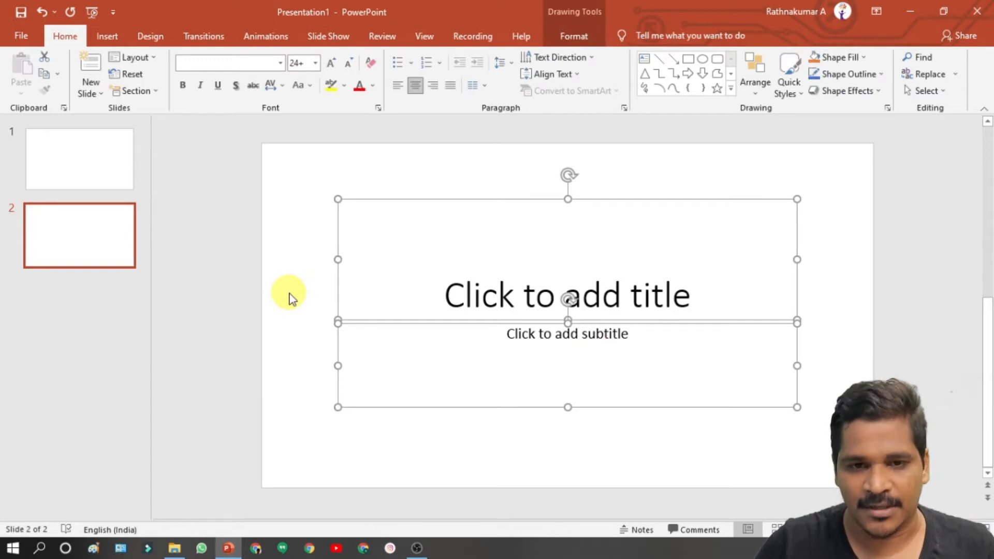
key(Delete)
click(110, 178)
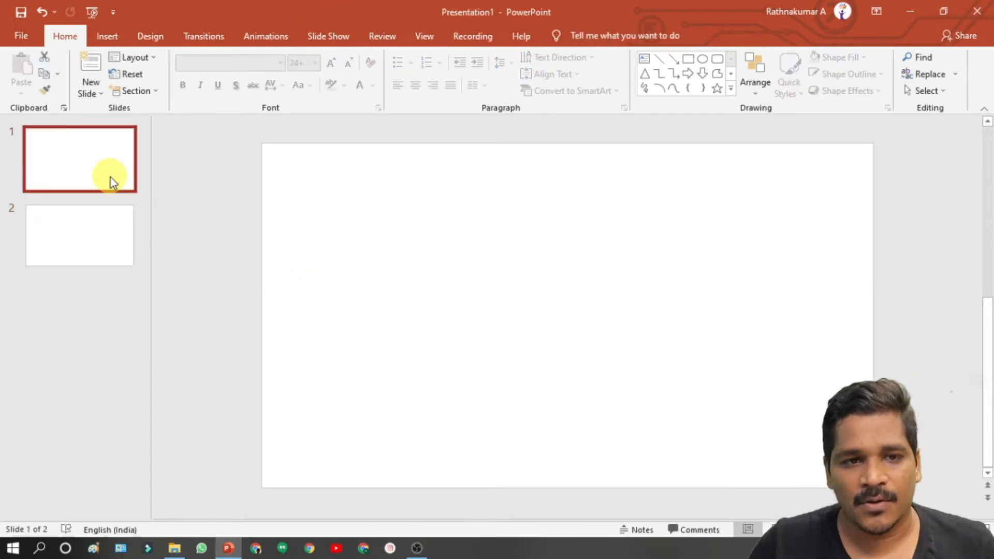
key(Delete)
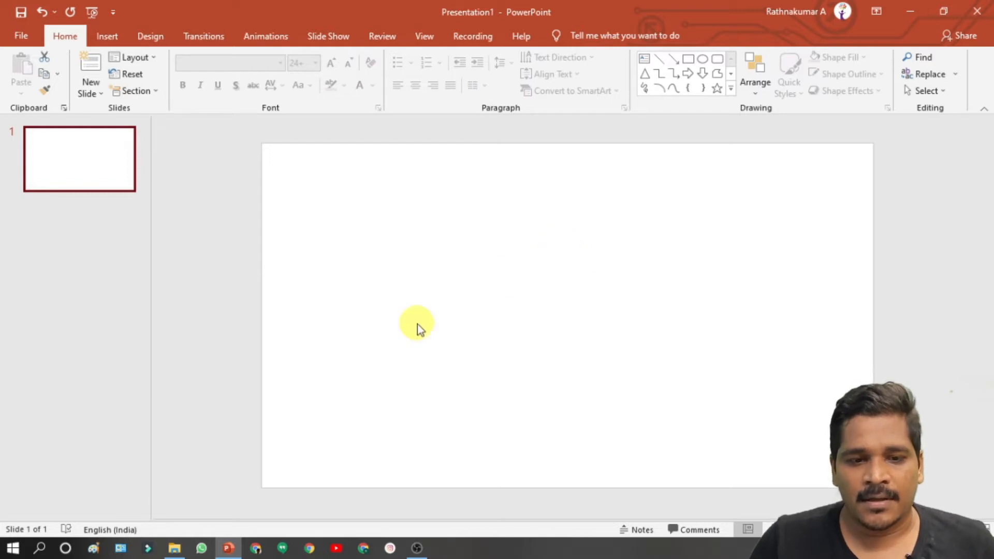
Step: Insert the KP Logo picture from the Logo folder onto the empty slide and minimise the folder window
click(175, 549)
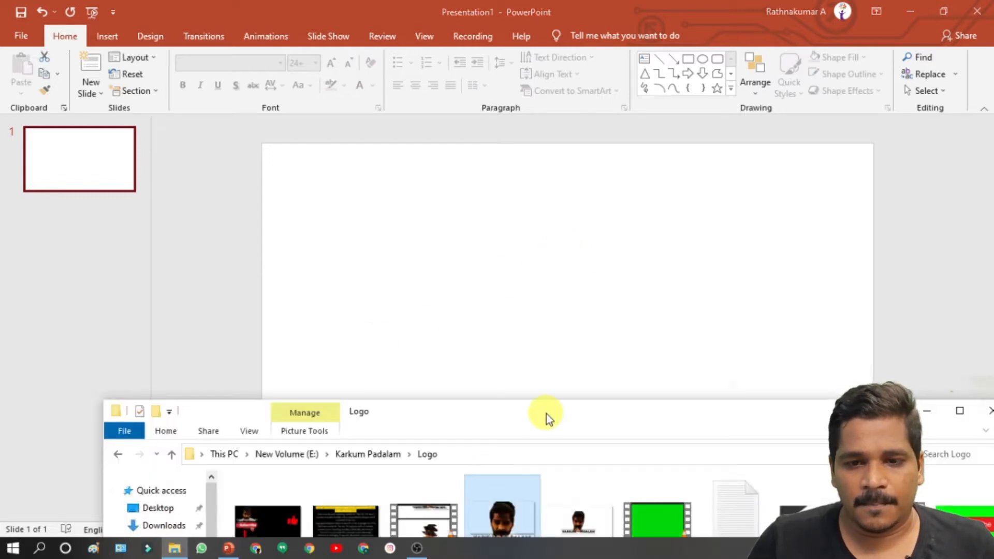
drag(545, 415, 425, 197)
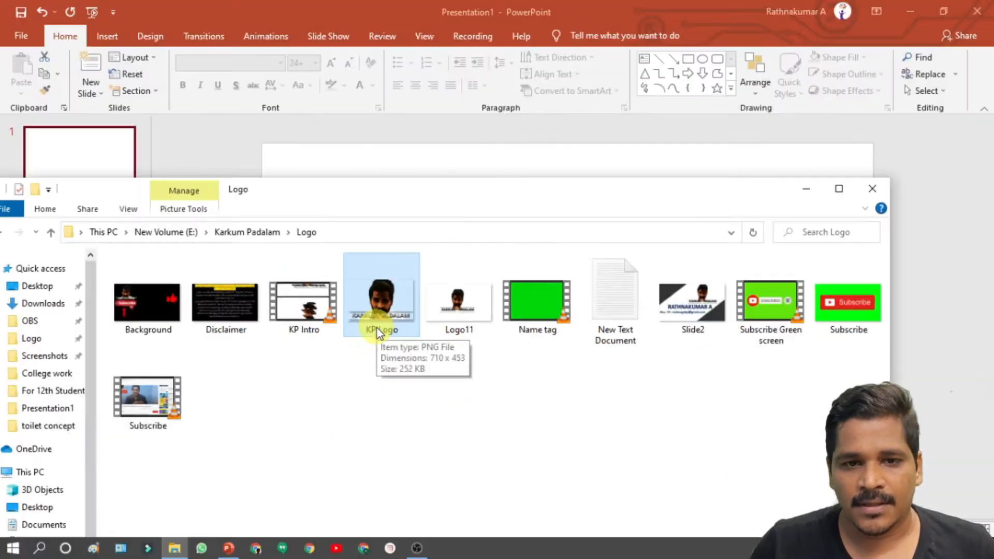
drag(465, 197, 619, 326)
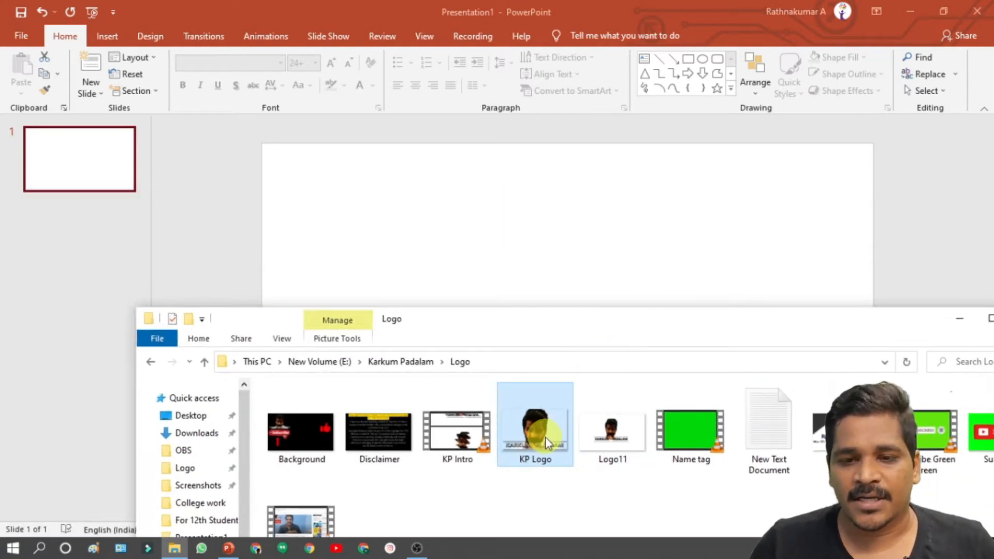
drag(545, 437, 502, 298)
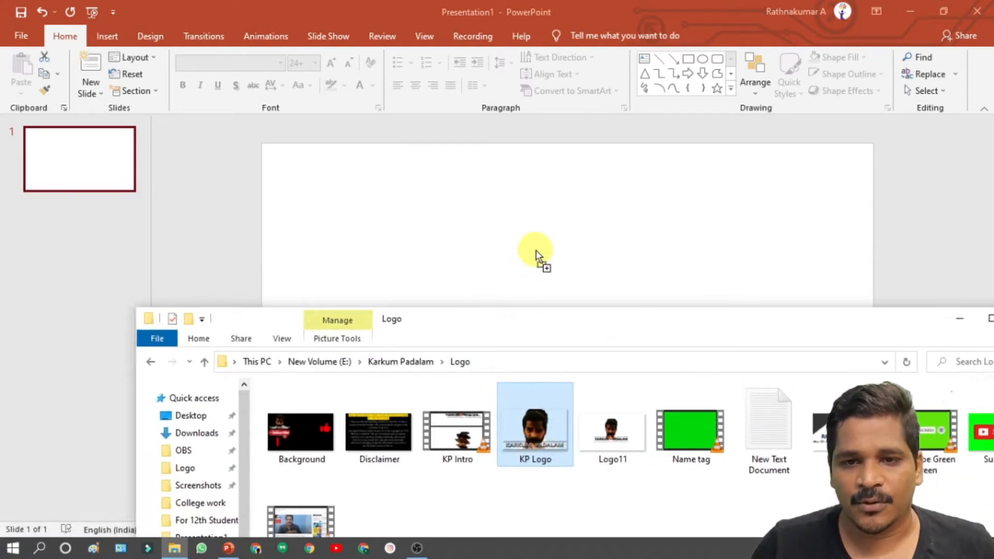
drag(535, 250, 533, 249)
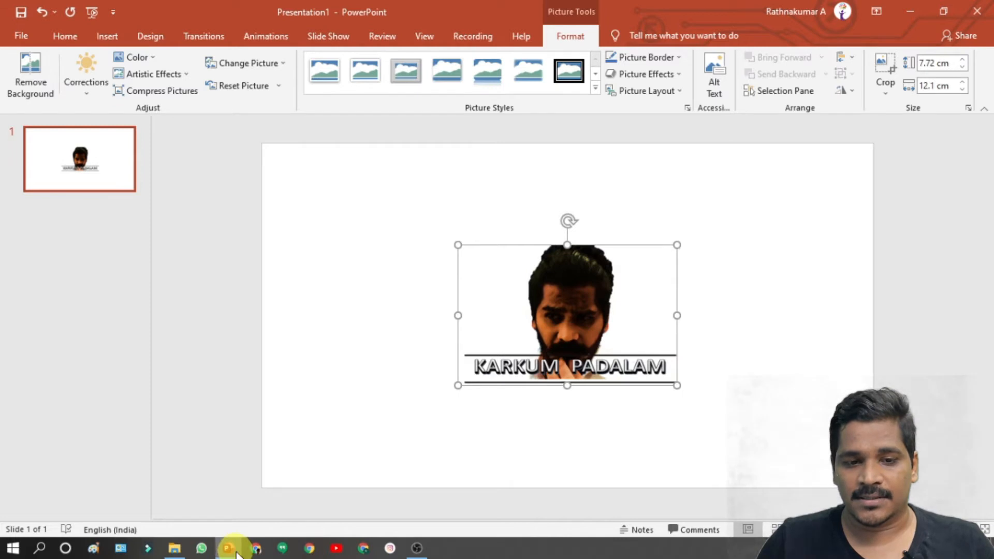
click(167, 553)
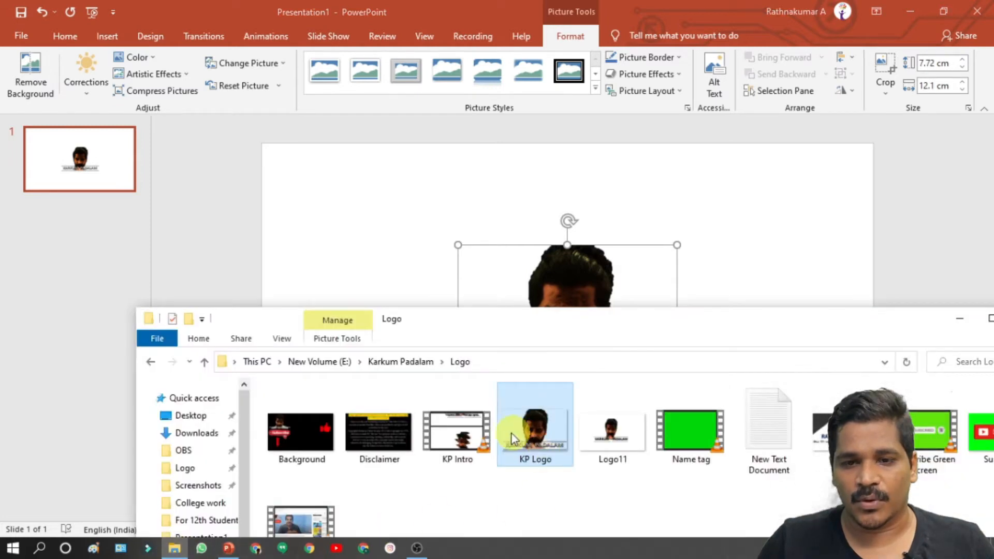
click(959, 324)
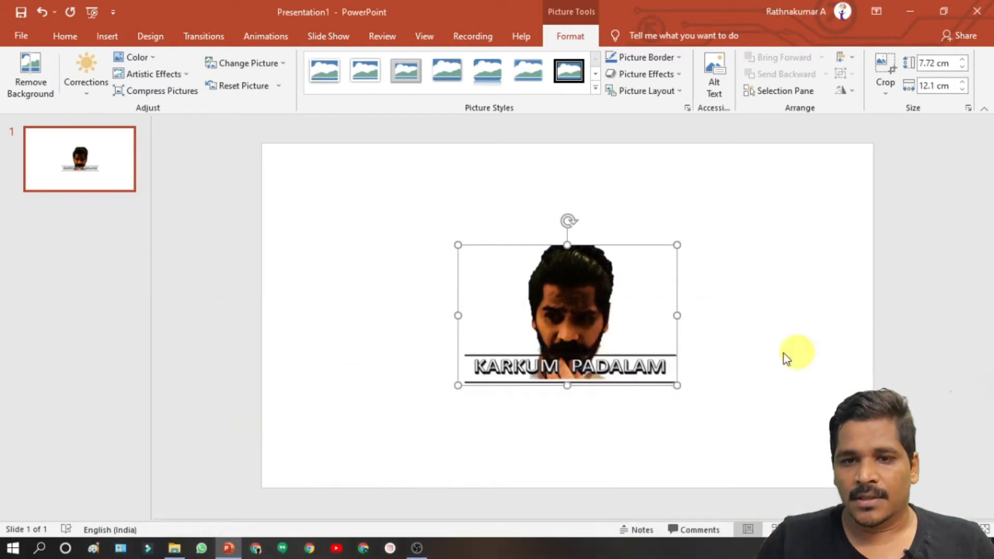
Step: Move the logo picture partly off the slide's left edge and delete it
drag(580, 318, 247, 300)
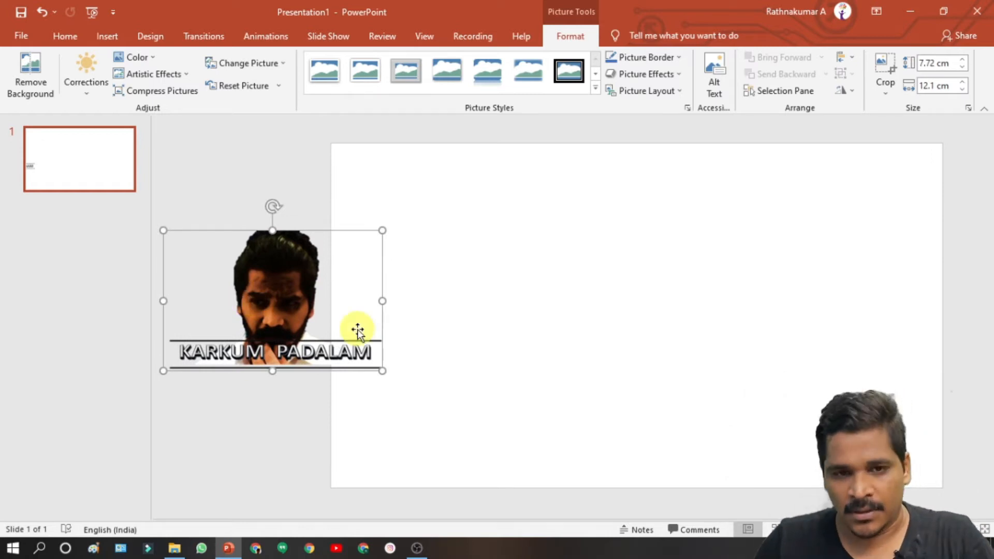
key(Delete)
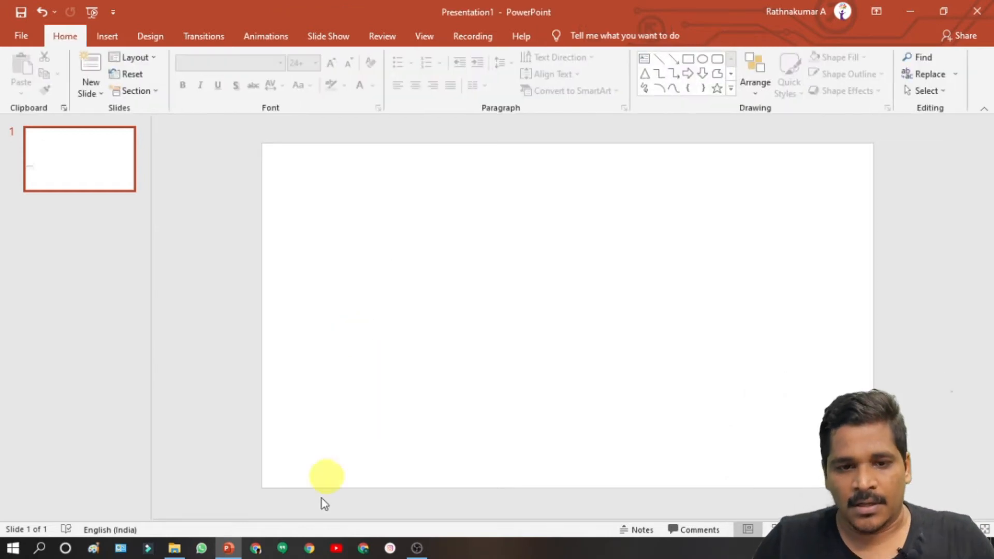
Step: Go back from the Logo folder and insert the photo of the man in the red shirt against the blue wall onto the slide
click(179, 550)
drag(715, 324, 648, 248)
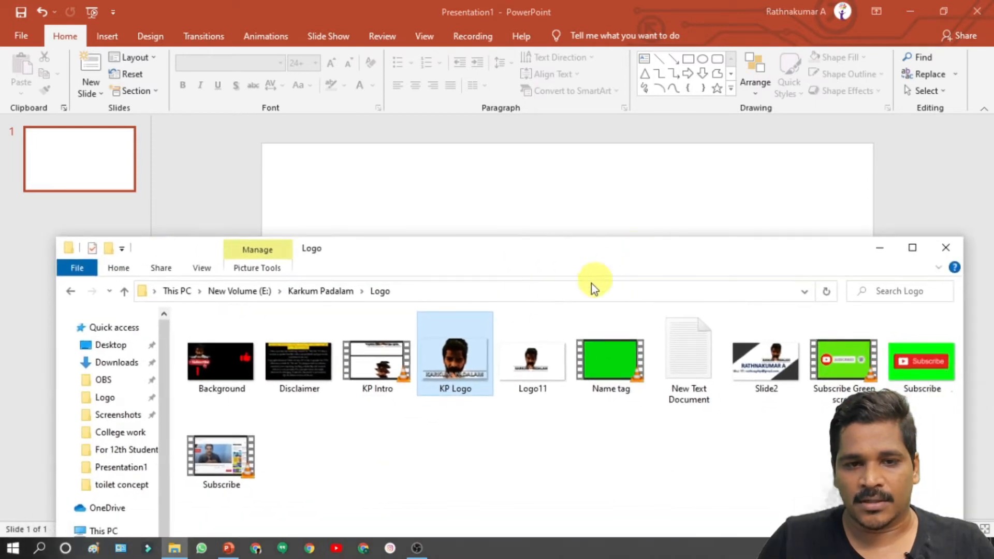
click(70, 292)
drag(809, 359, 670, 194)
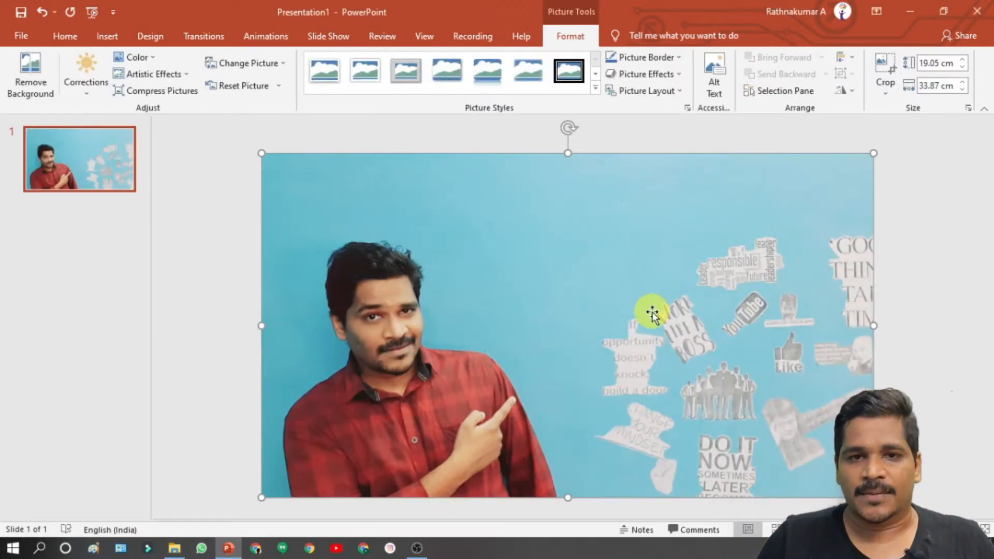
Step: Start Remove Background on the photo and mark the man's face, shirt front and hair as areas to keep
click(29, 77)
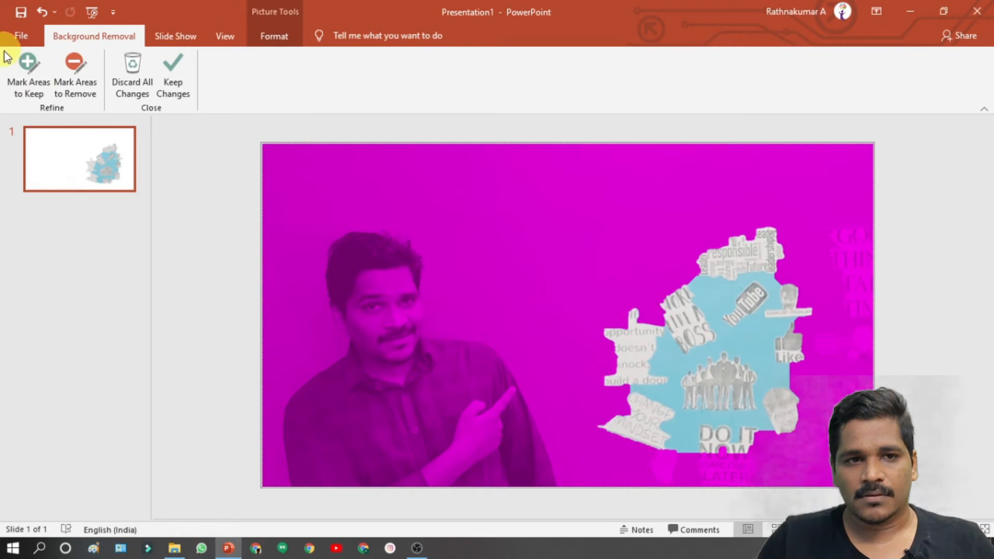
click(27, 73)
mouse_move(365, 273)
mouse_down()
mouse_move(388, 288)
mouse_move(400, 355)
mouse_move(387, 299)
mouse_up()
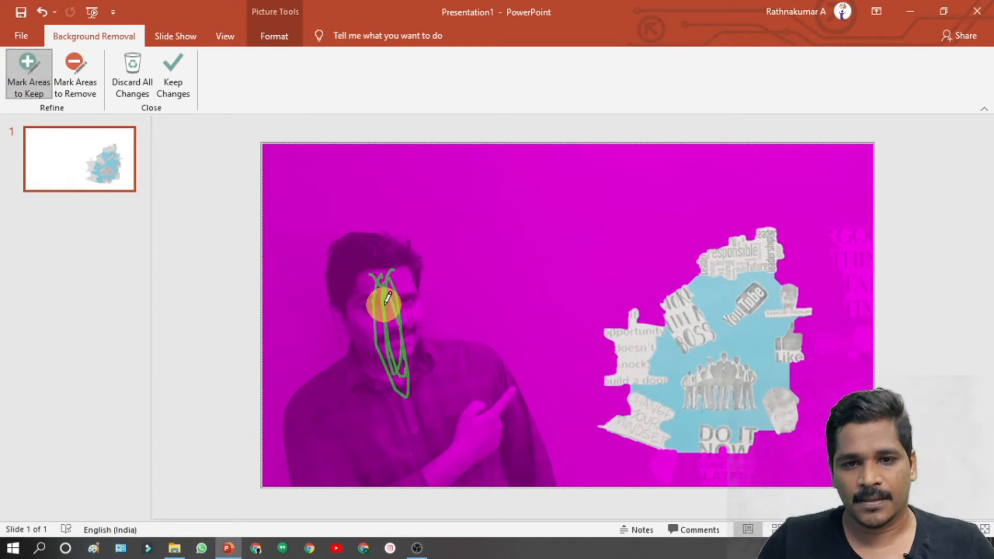
mouse_move(365, 398)
mouse_down()
mouse_move(433, 408)
mouse_move(349, 443)
mouse_up()
drag(378, 251, 381, 255)
drag(345, 266, 345, 279)
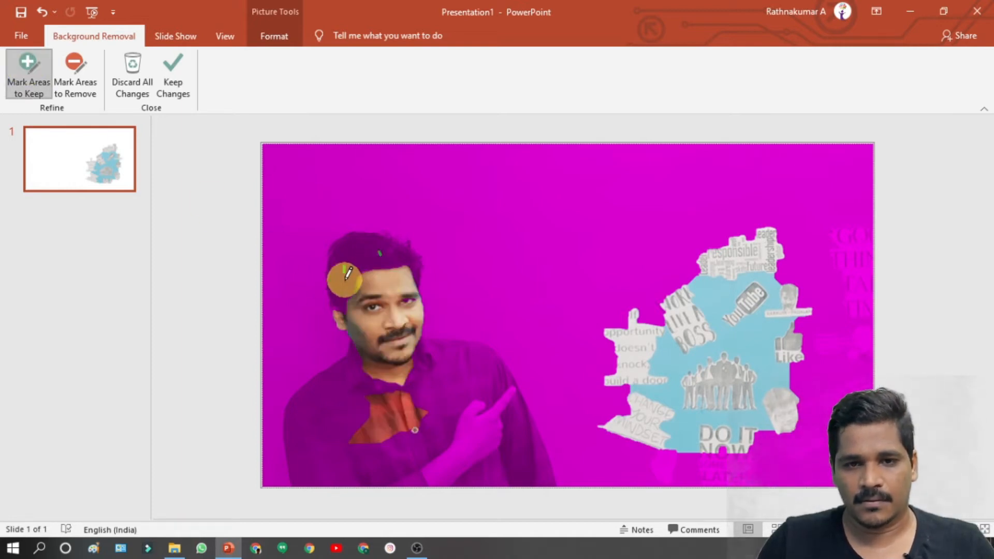
Step: Mark the man's pointing hand, shoulders and sleeves as areas to keep and apply the background removal
drag(469, 374, 409, 459)
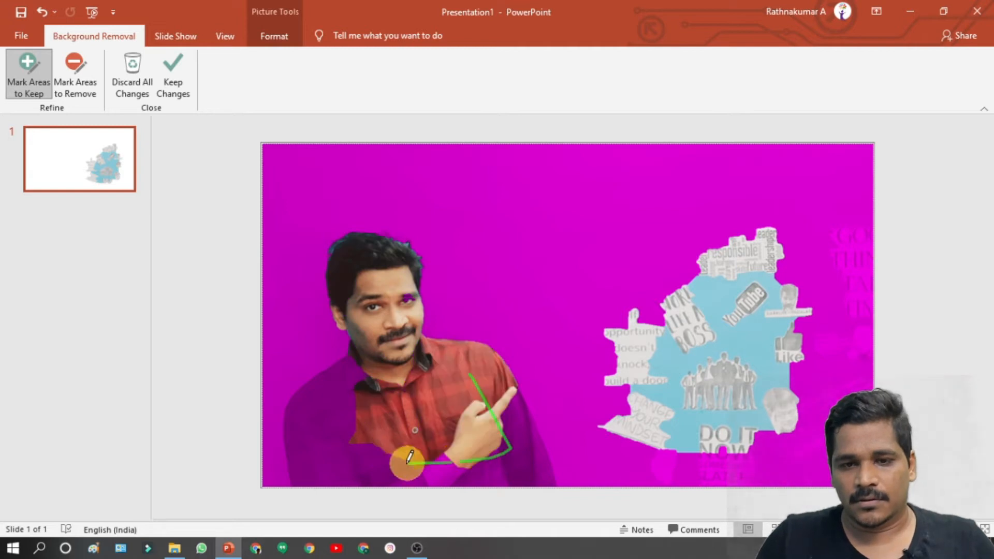
drag(347, 382, 340, 385)
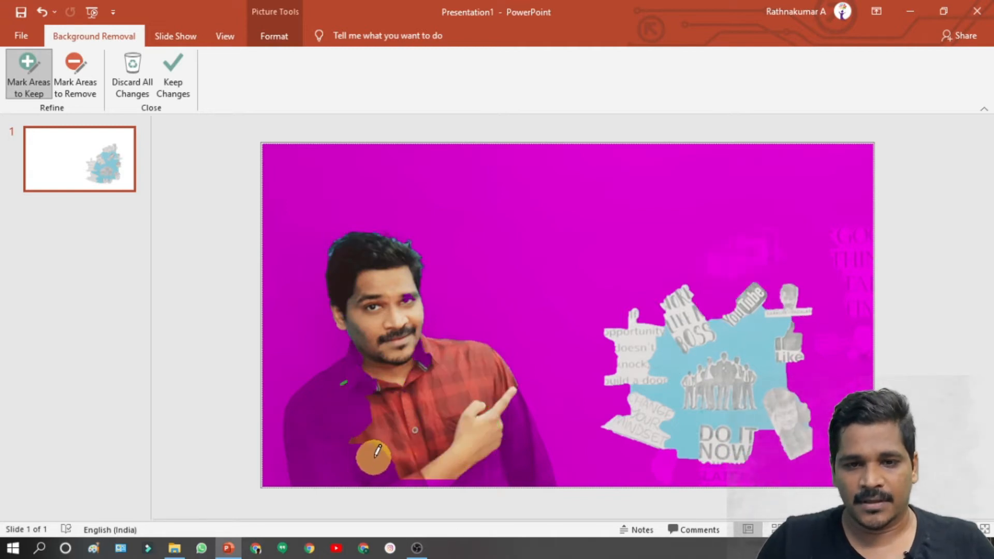
drag(350, 389, 367, 455)
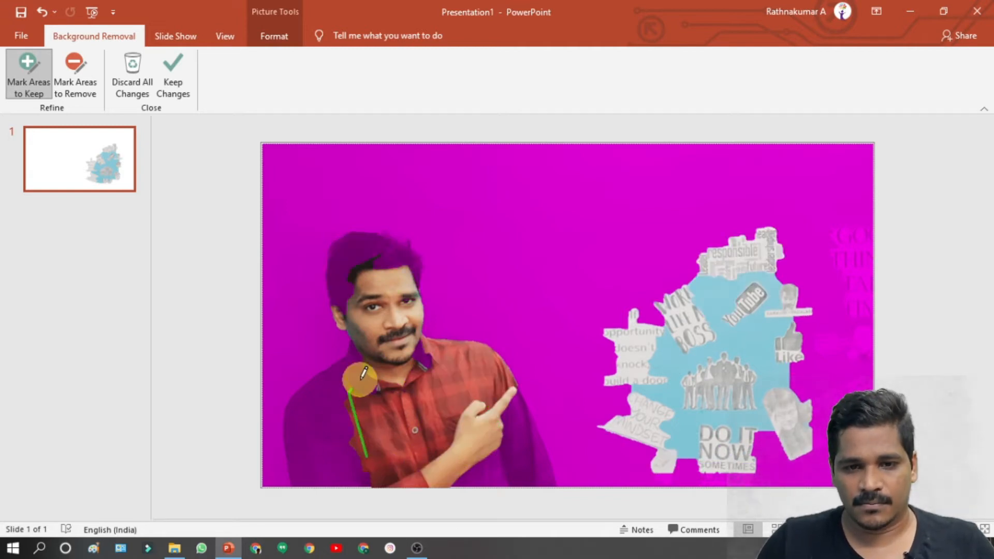
drag(359, 372, 299, 450)
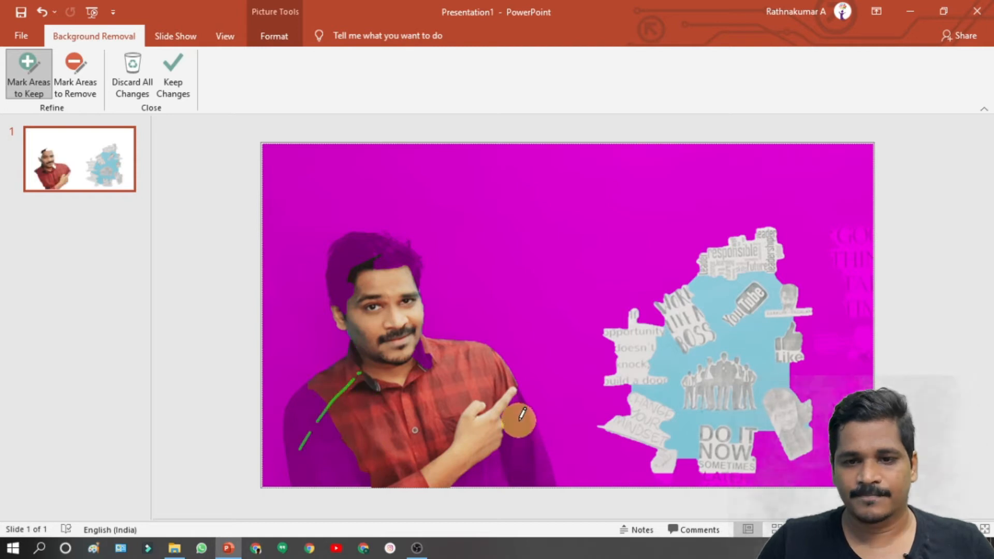
drag(522, 414, 453, 468)
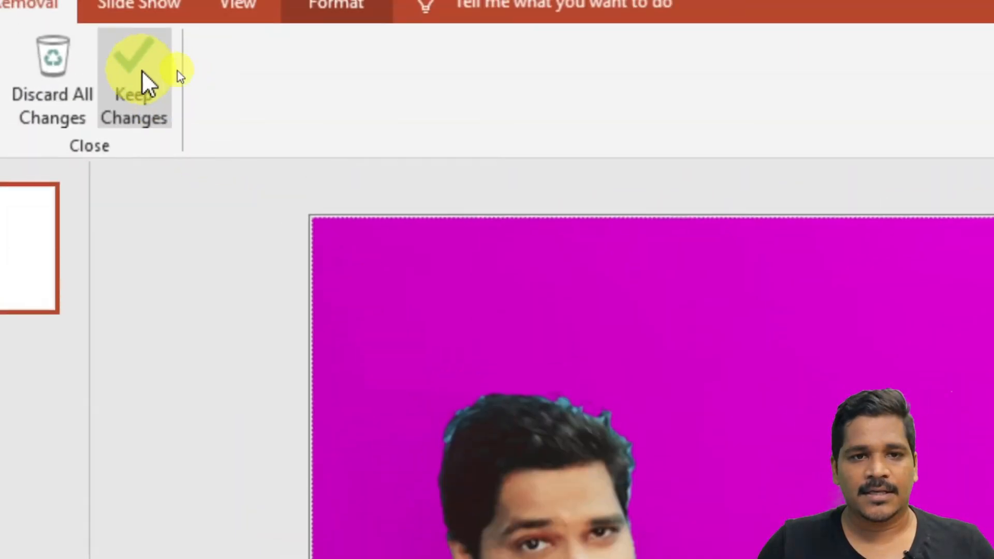
click(173, 70)
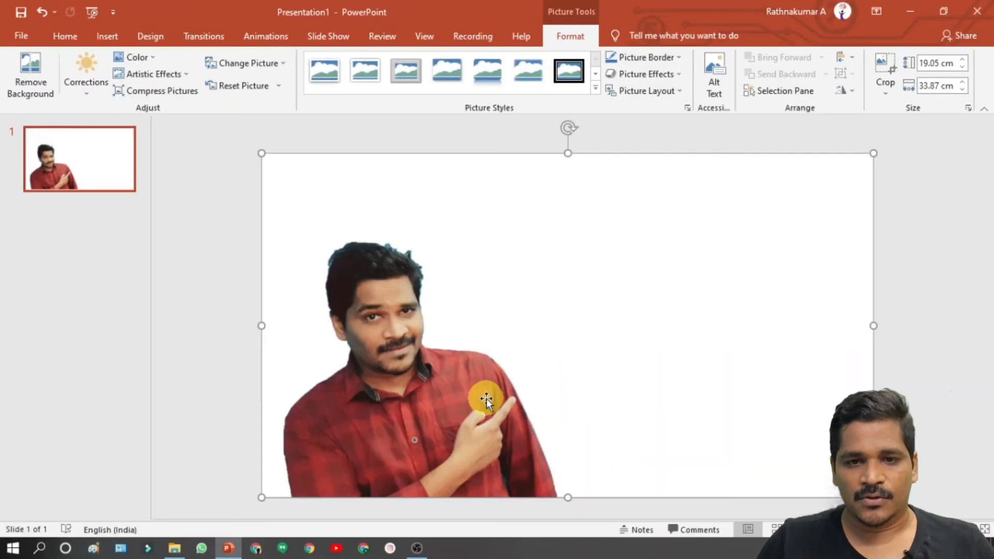
Step: Move the cut-out picture around the slide and return it to its original position
drag(486, 399, 487, 378)
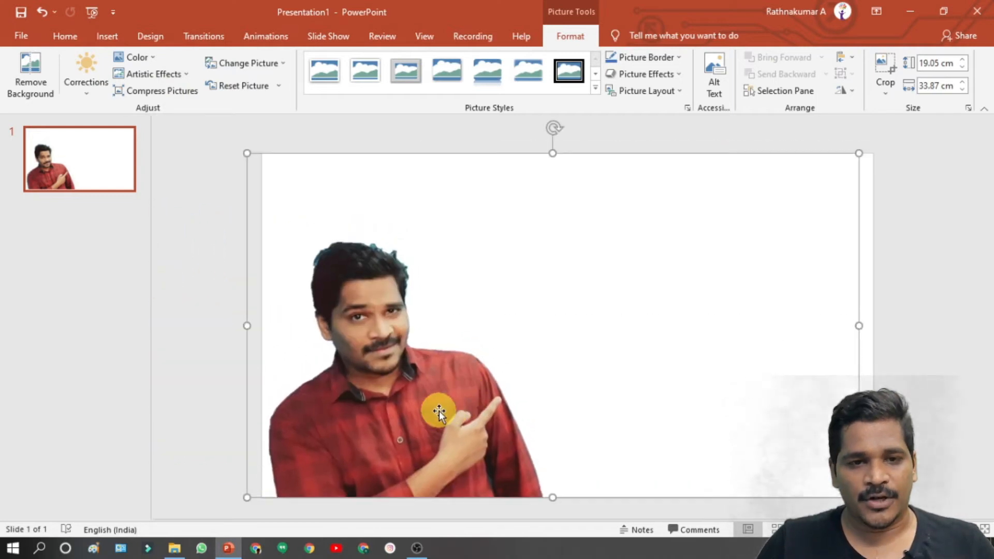
mouse_move(439, 411)
mouse_down()
mouse_move(297, 368)
mouse_move(257, 402)
mouse_move(243, 365)
mouse_move(257, 341)
mouse_move(224, 373)
mouse_move(298, 328)
mouse_move(217, 352)
mouse_move(404, 377)
mouse_move(421, 395)
mouse_move(454, 402)
mouse_move(446, 401)
mouse_move(448, 386)
mouse_move(447, 403)
mouse_up()
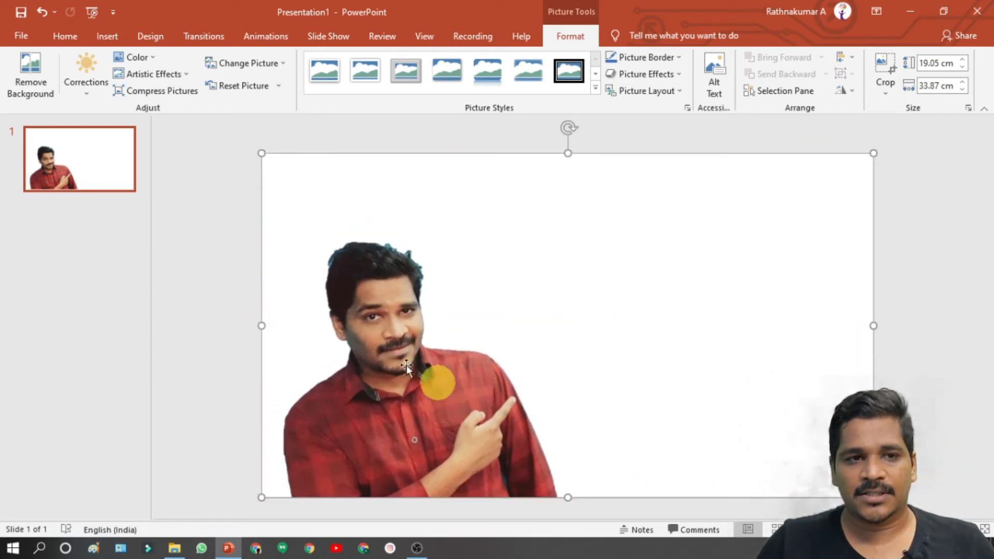
Step: Start saving a copy of the presentation on this PC and browse to the test folder on the Desktop
click(20, 37)
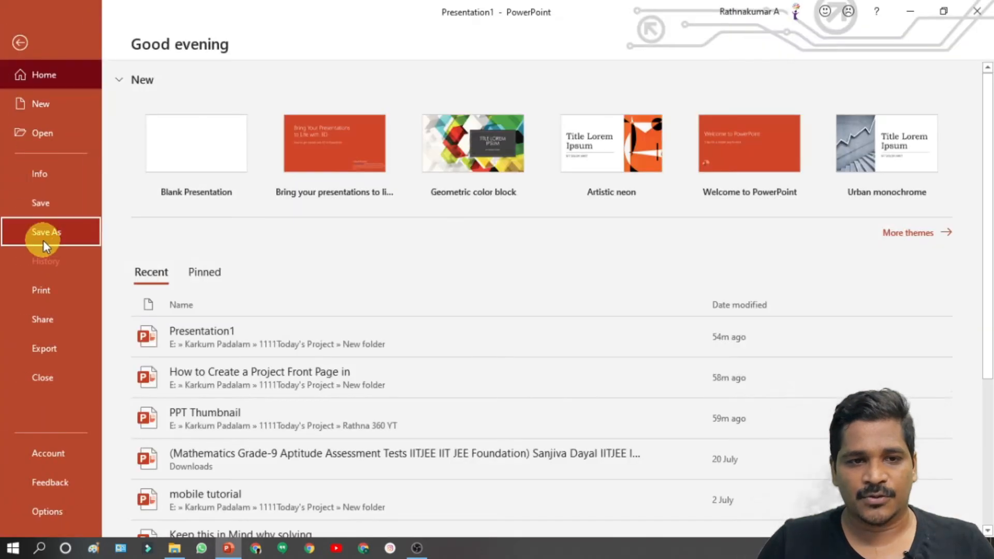
click(42, 239)
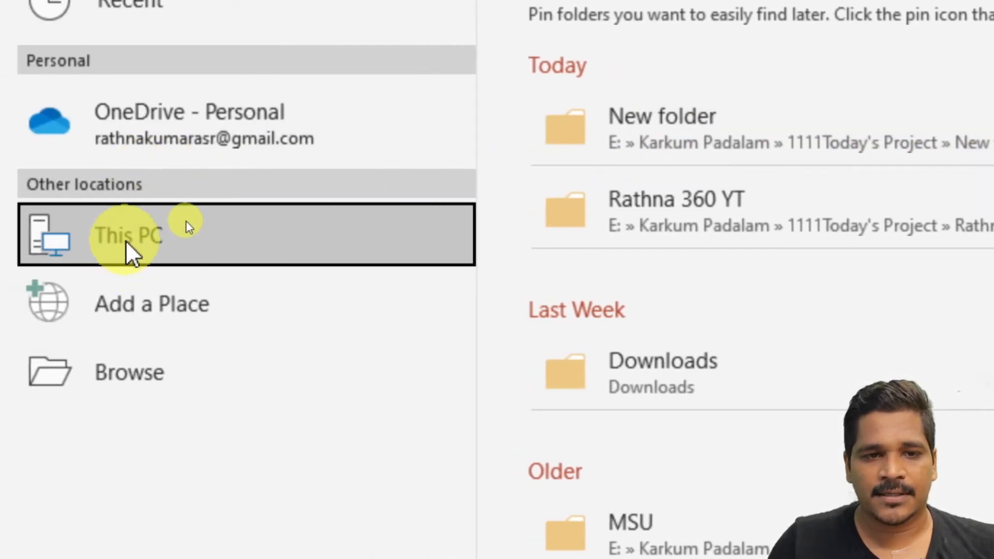
click(128, 248)
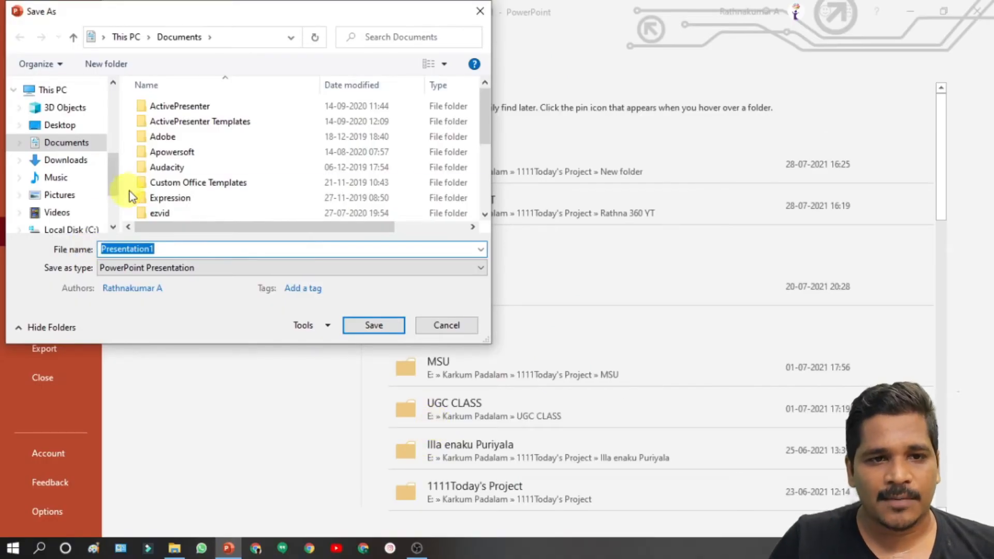
click(60, 125)
scroll(176, 132, down, 3)
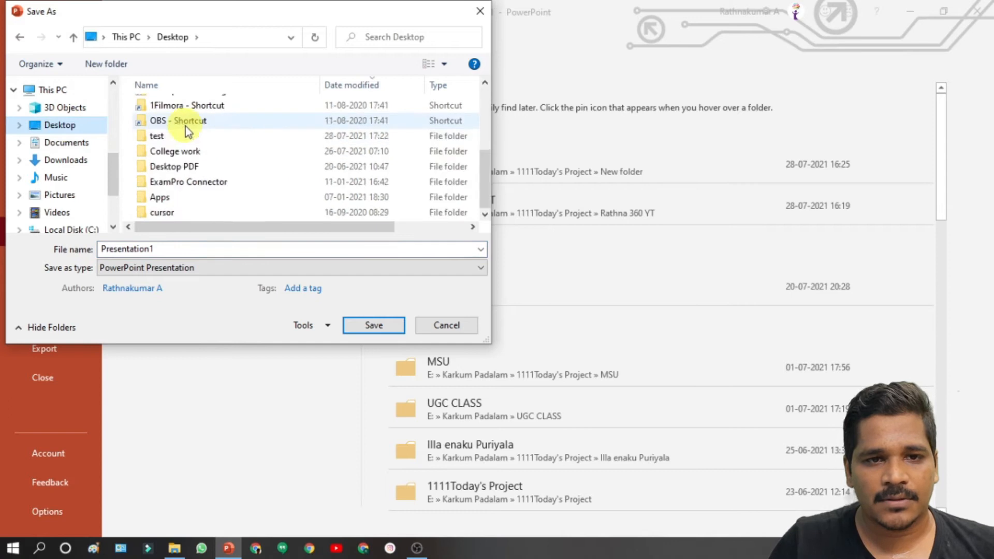
double_click(156, 136)
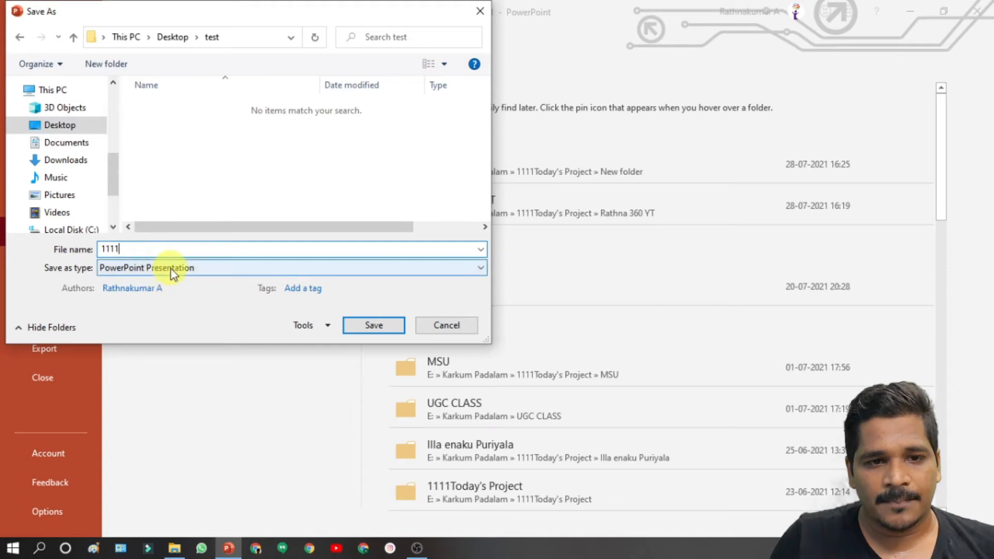
Step: Name the file 1111, choose PNG Portable Network Graphics Format and export only the current slide
click(171, 269)
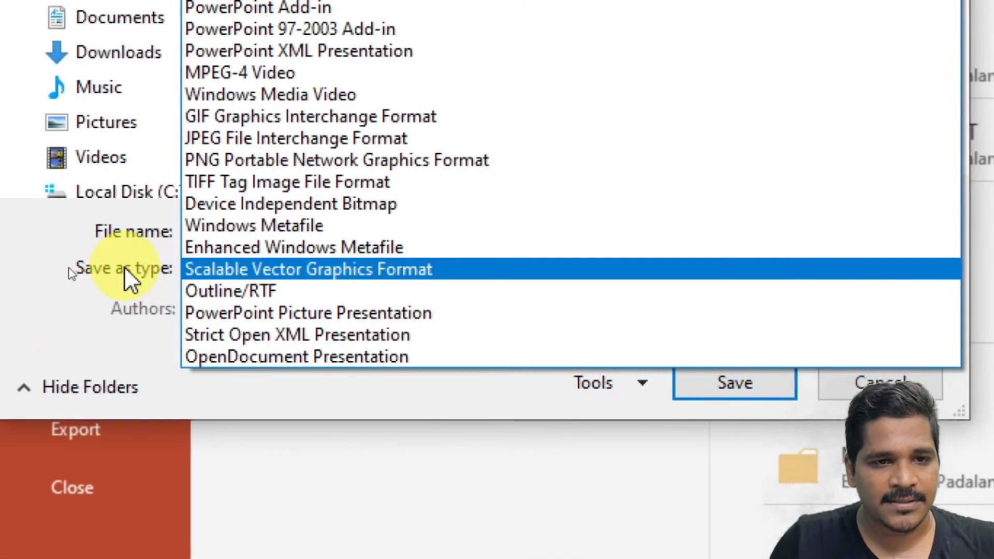
click(296, 160)
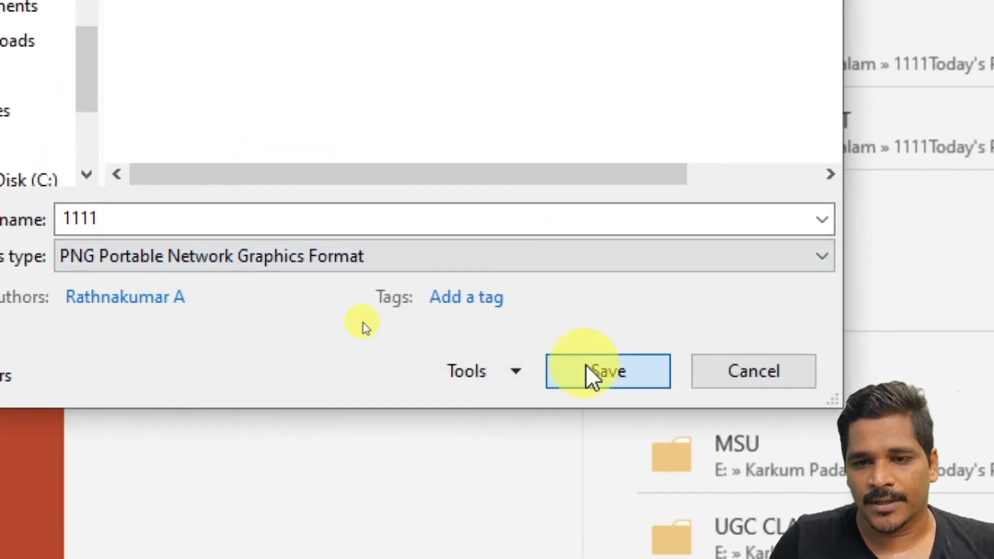
click(590, 371)
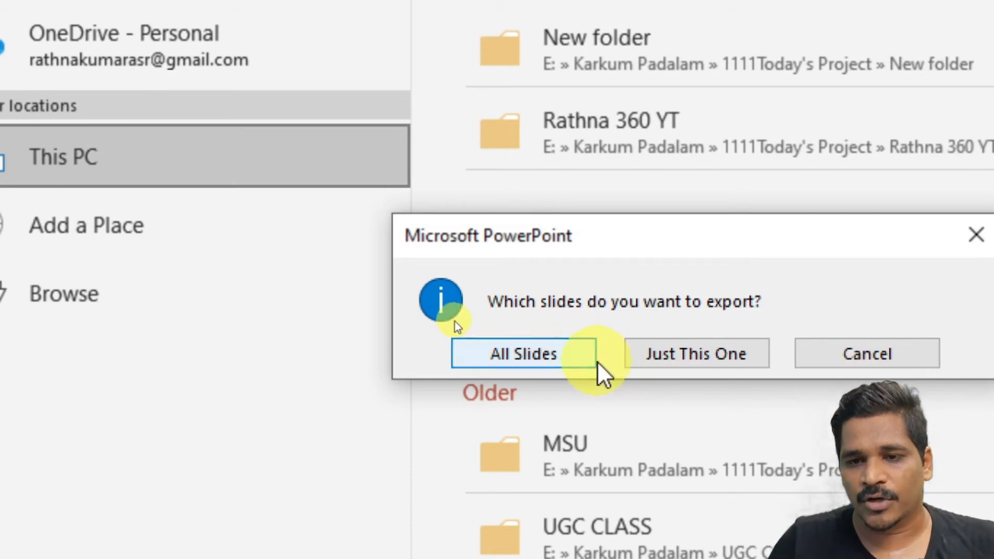
click(690, 353)
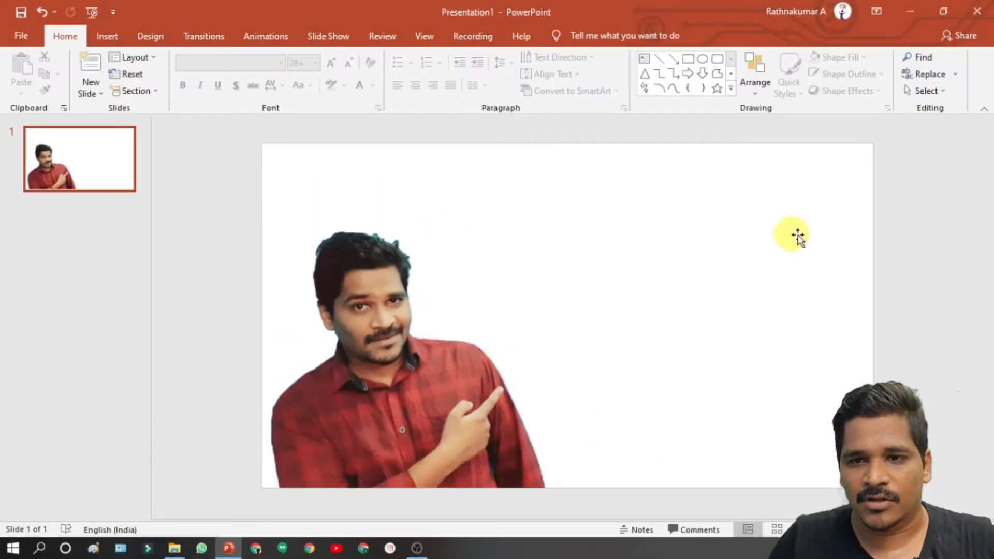
Step: Switch to File Explorer, sort the Desktop by date modified in ascending order and open the test folder
click(174, 548)
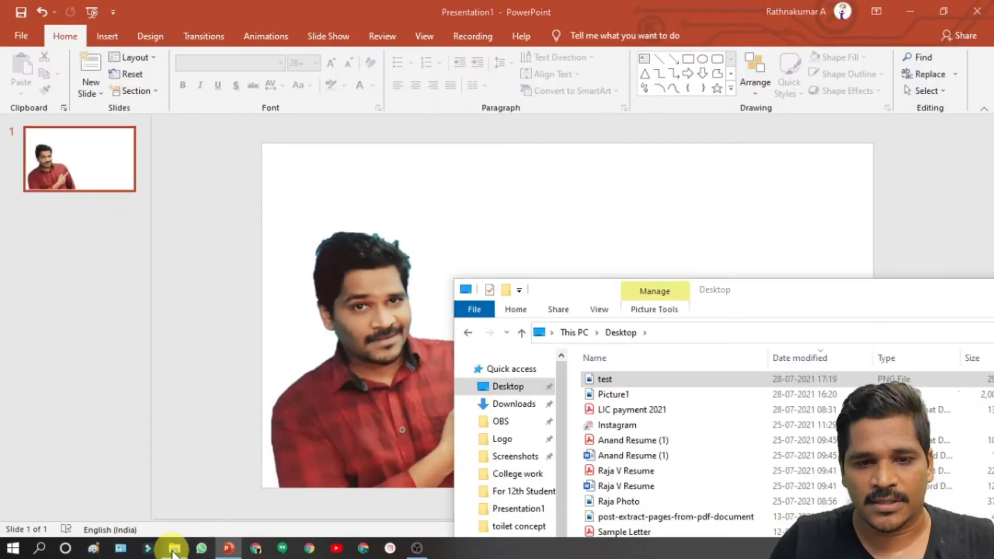
drag(755, 298, 694, 241)
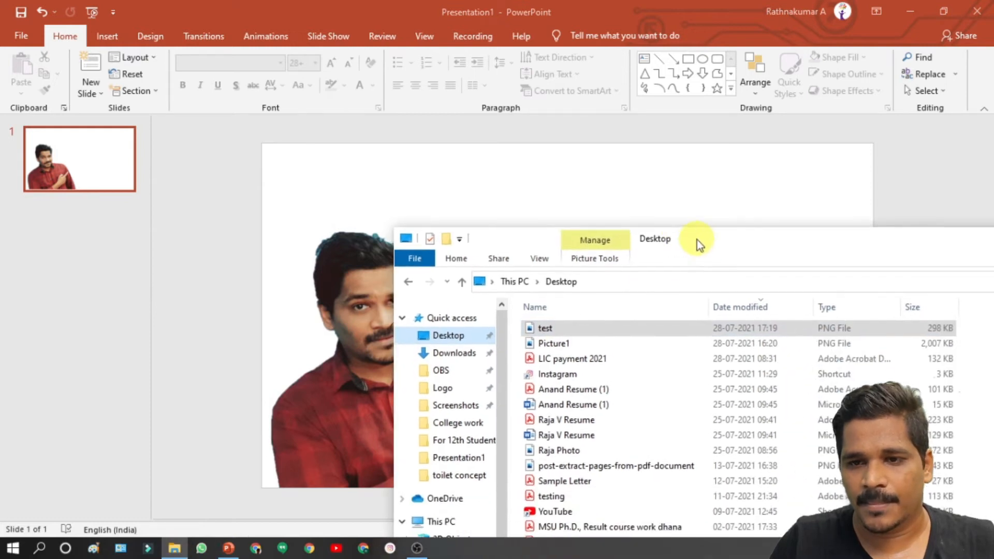
click(740, 307)
click(740, 307)
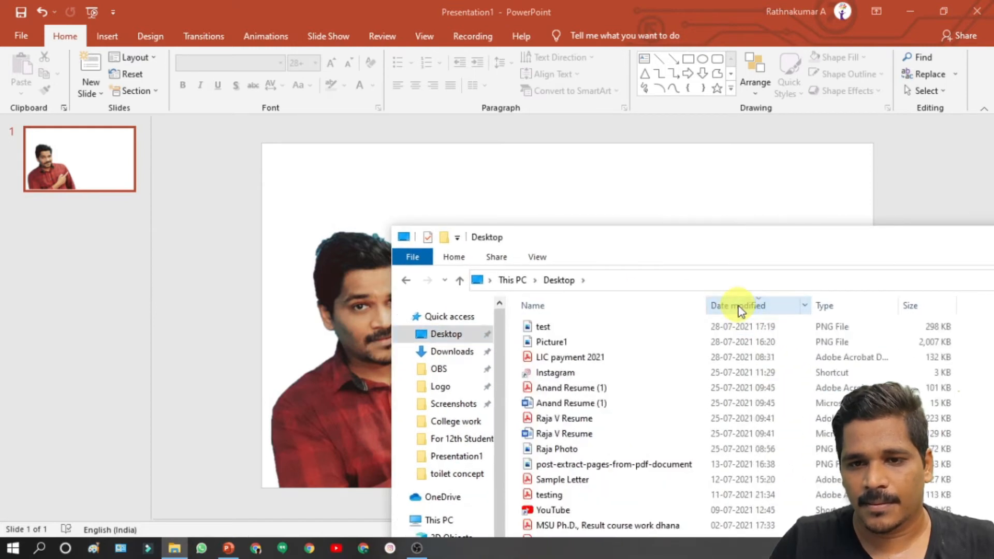
click(739, 307)
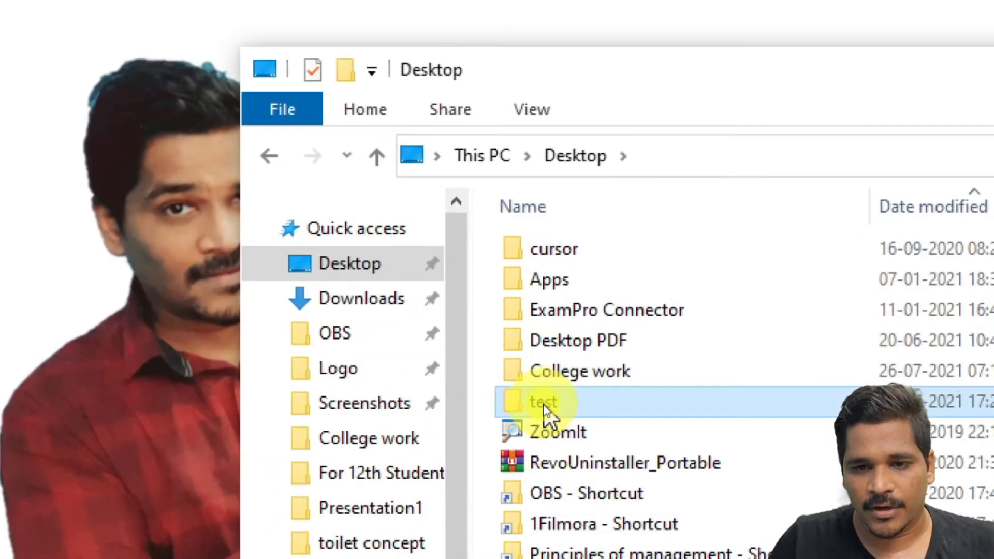
double_click(542, 403)
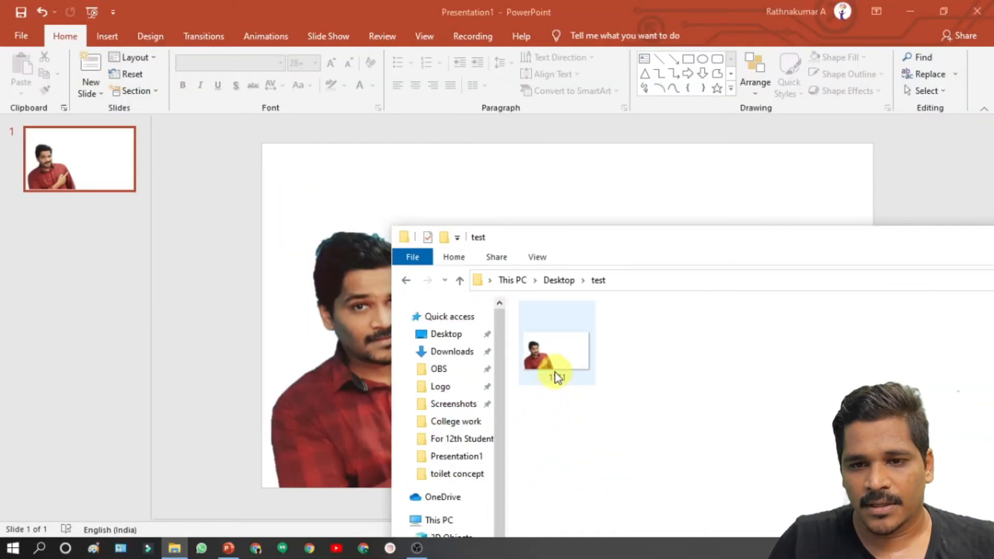
Step: View the exported picture 1111 in the Photos app and minimise the viewer
drag(672, 252, 568, 189)
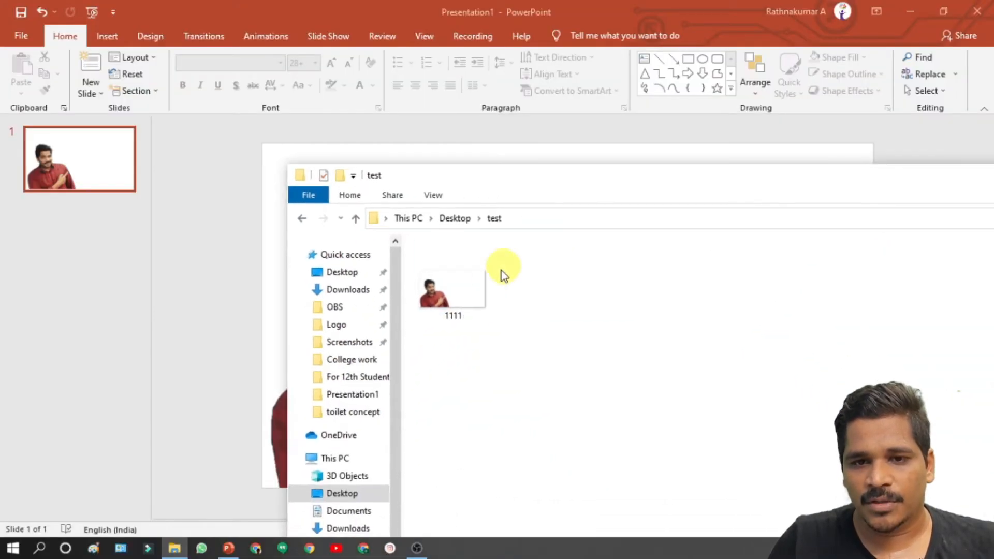
click(455, 290)
double_click(456, 292)
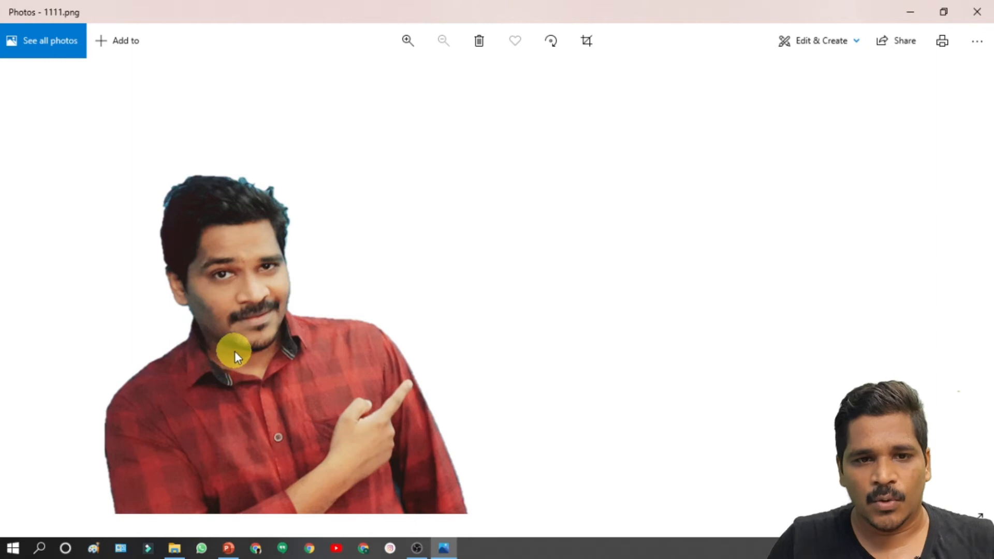
click(916, 15)
Step: Add a new slide after slide 1 in PowerPoint and delete its title and text placeholders
click(91, 212)
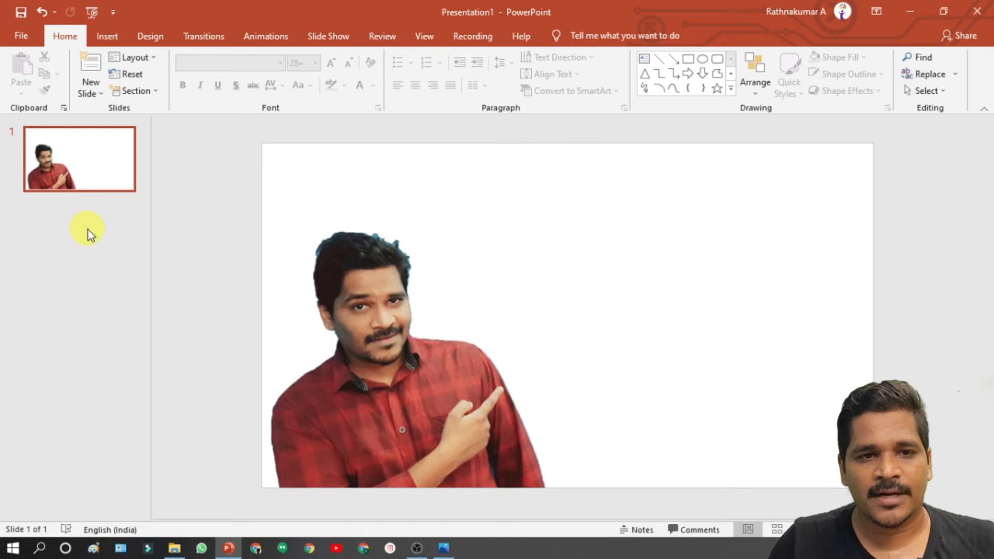
click(88, 229)
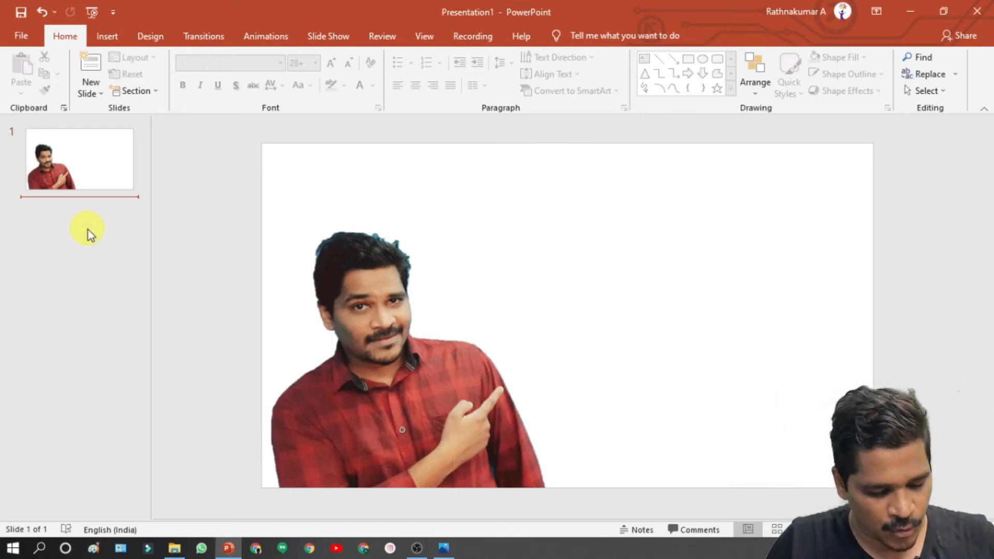
key(Return)
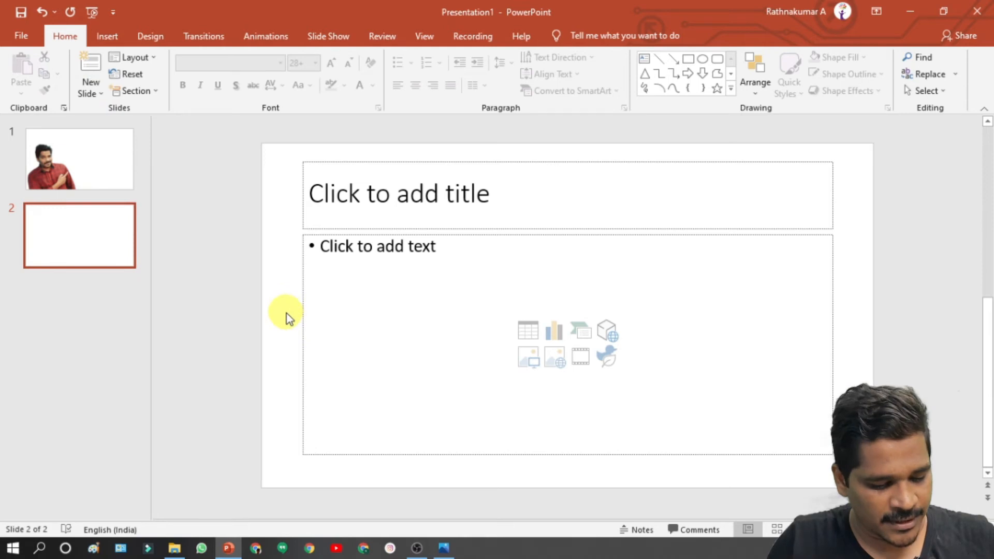
key(ctrl+a)
key(Delete)
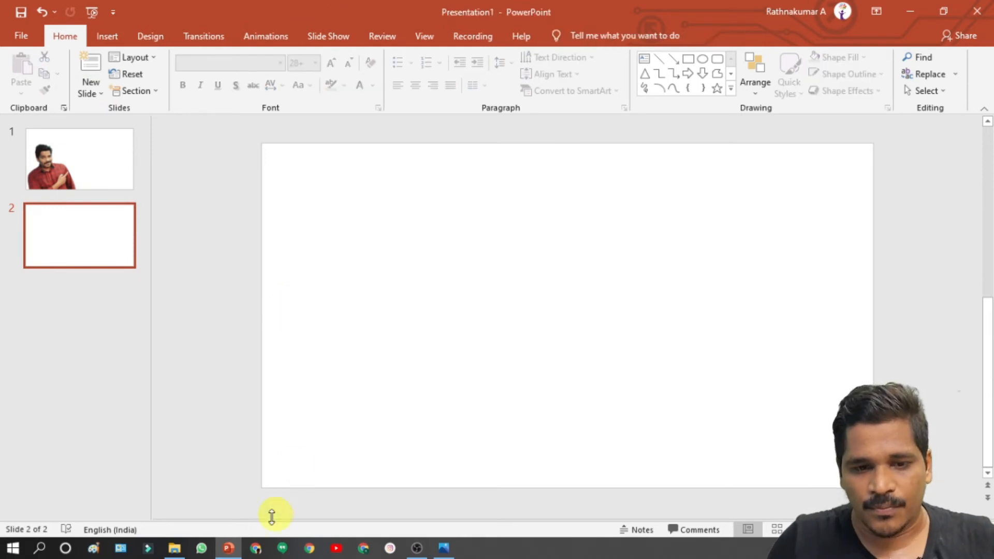
Step: Insert the picture 1111 from the test folder in File Explorer onto the blank slide 2
click(174, 548)
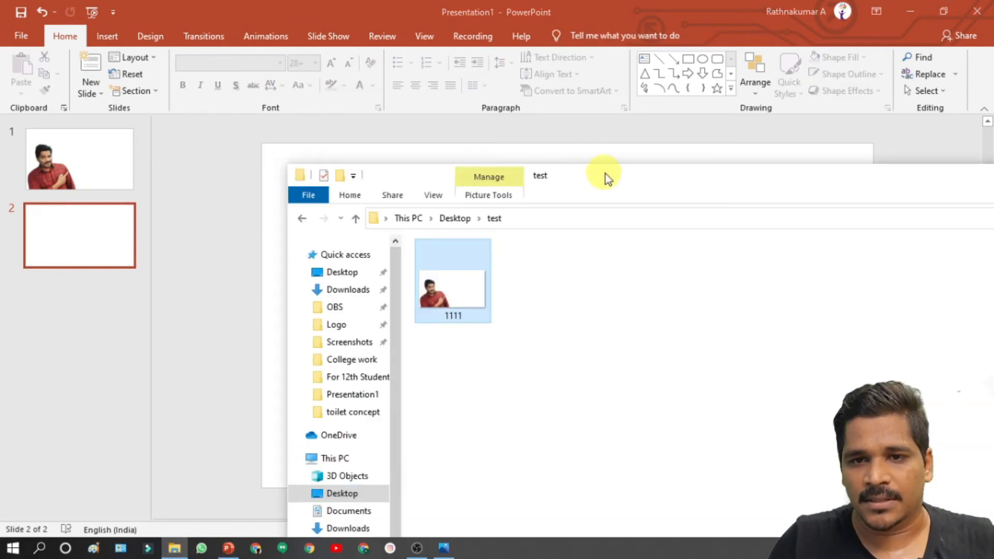
drag(604, 173, 967, 224)
drag(810, 344, 440, 310)
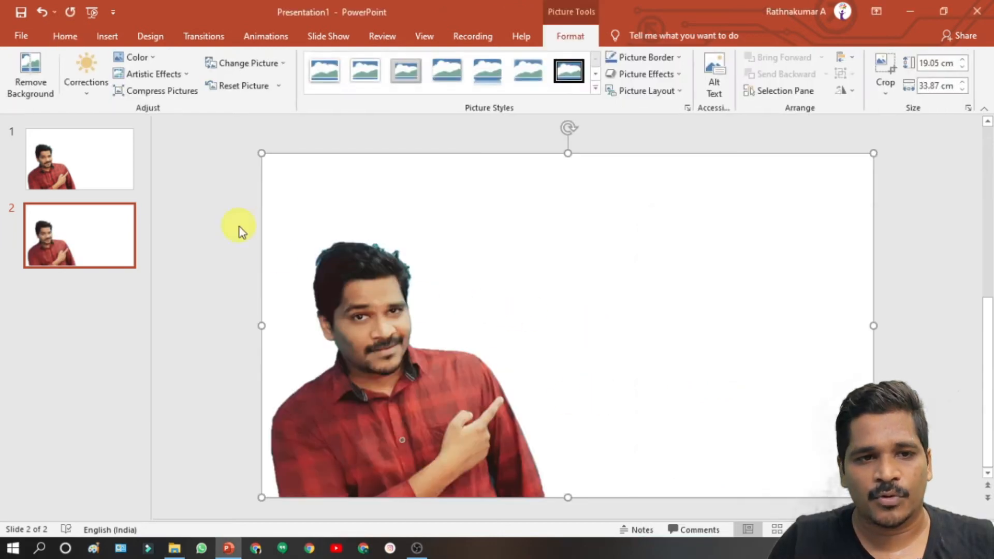
Step: Shift the cut-out on slide 1 and the inserted picture on slide 2 partly beyond the left edges of their slides
click(110, 172)
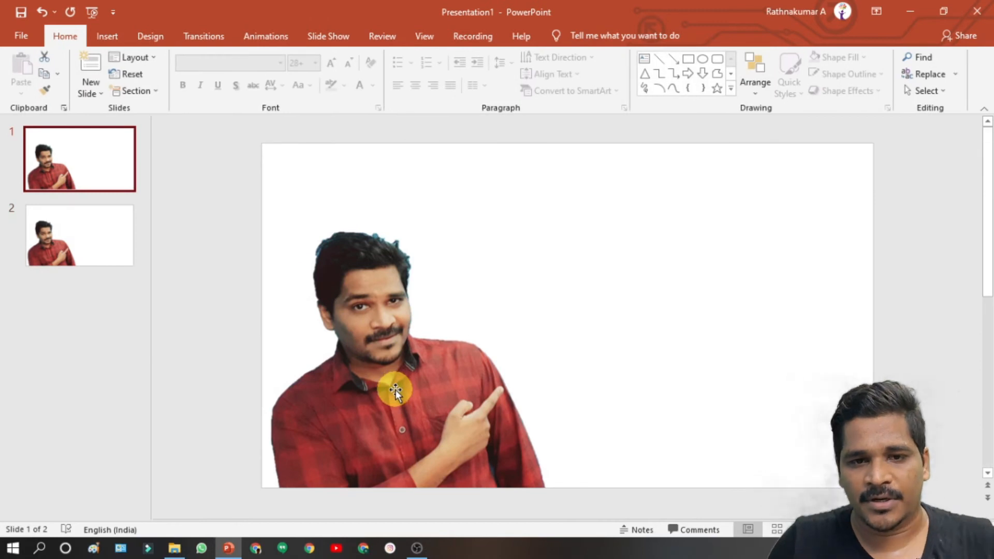
drag(410, 389, 282, 381)
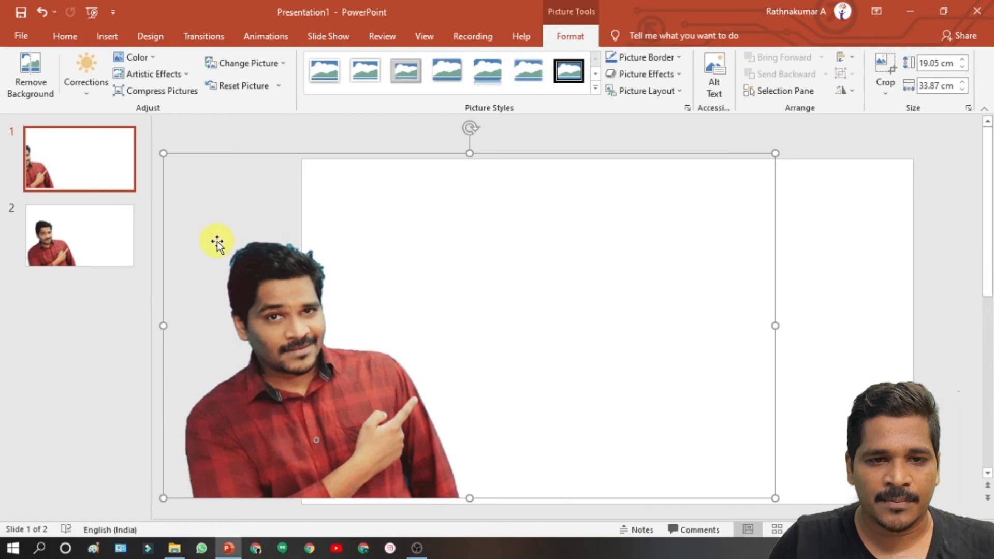
click(75, 251)
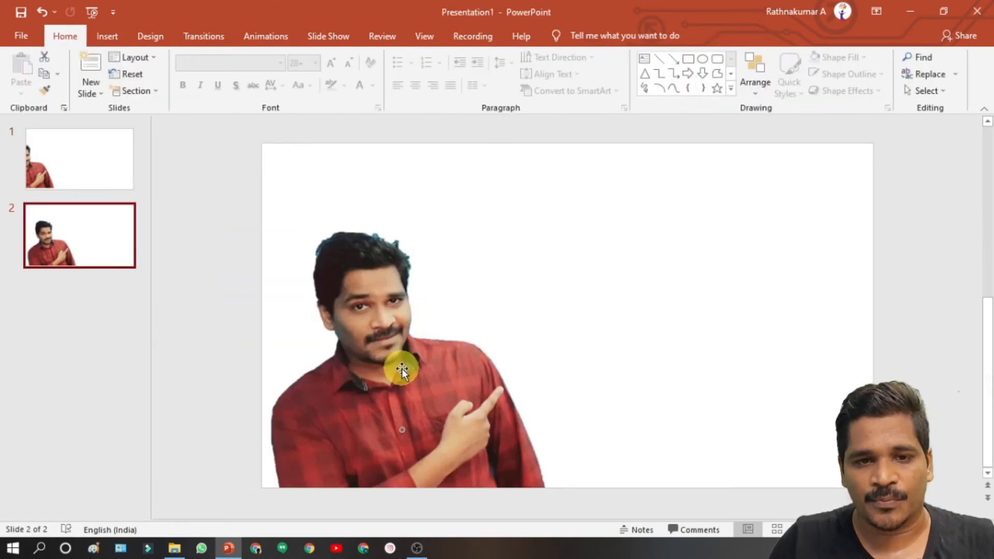
drag(402, 366, 290, 361)
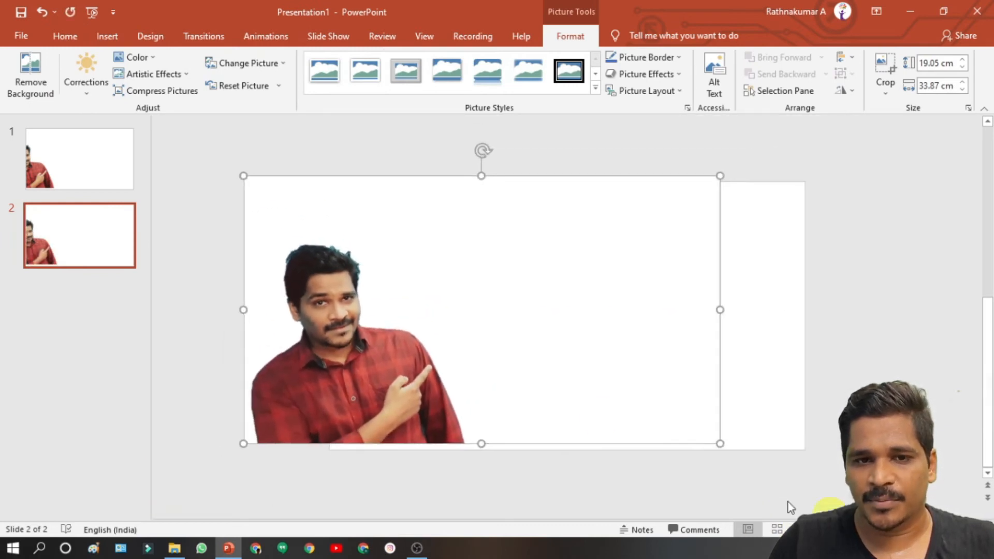
drag(428, 328, 373, 315)
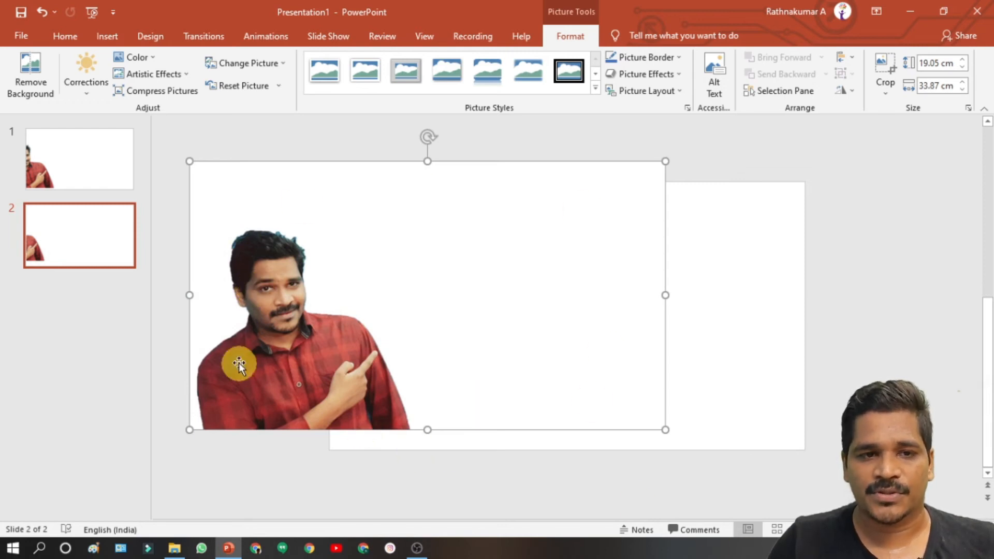
Step: Move slide 1's cut-out back onto the slide and start saving it as a picture in the Desktop's test folder
click(73, 163)
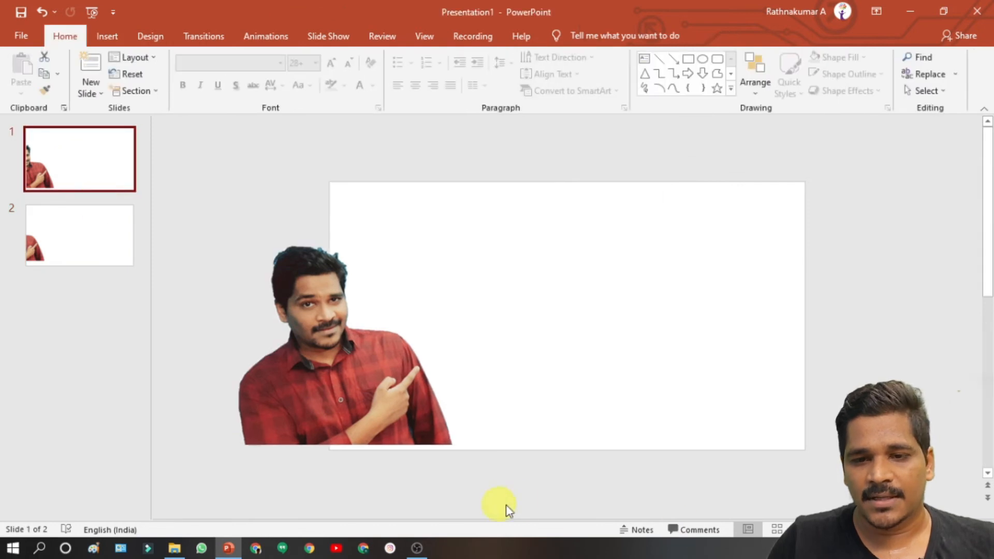
drag(308, 394, 409, 393)
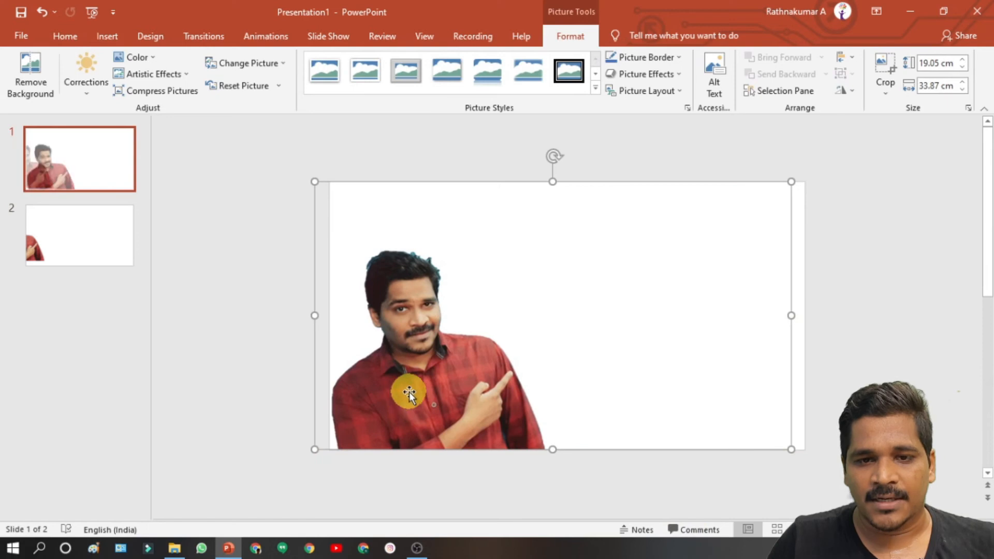
right_click(417, 345)
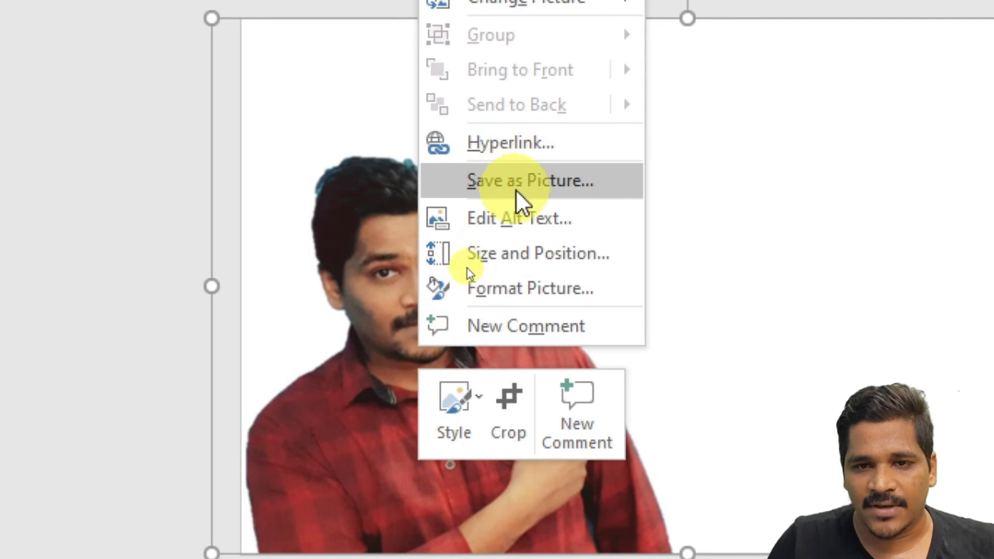
click(538, 182)
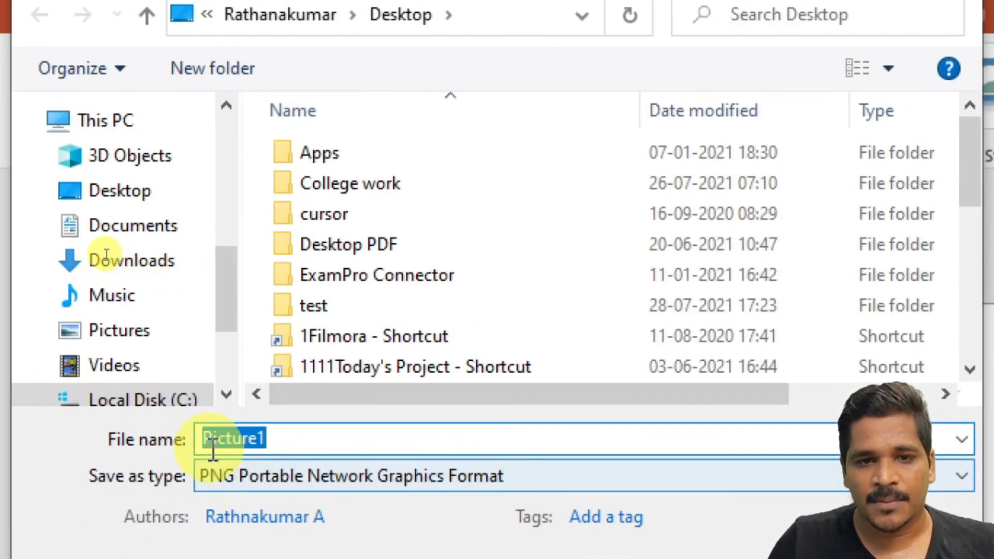
click(103, 191)
scroll(377, 337, down, 5)
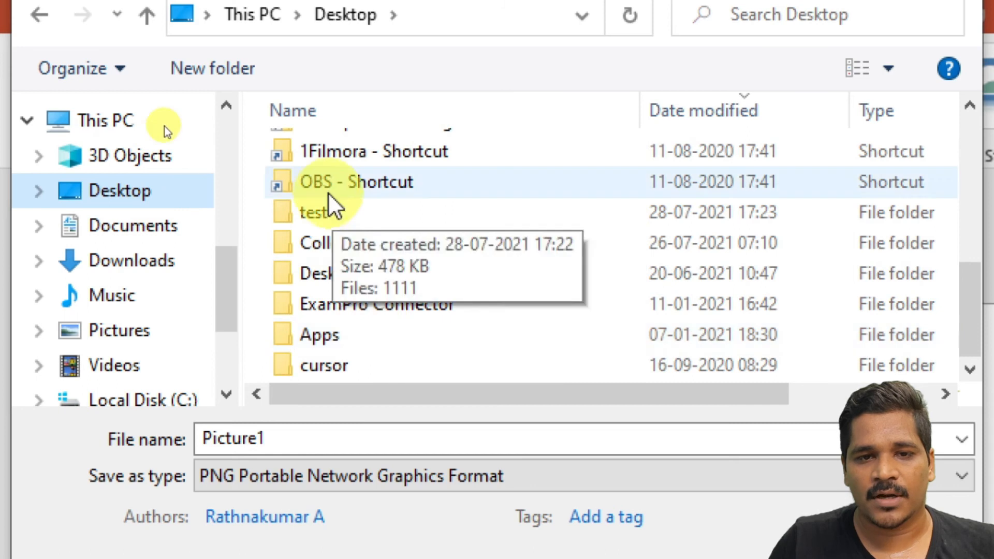
click(332, 221)
double_click(331, 216)
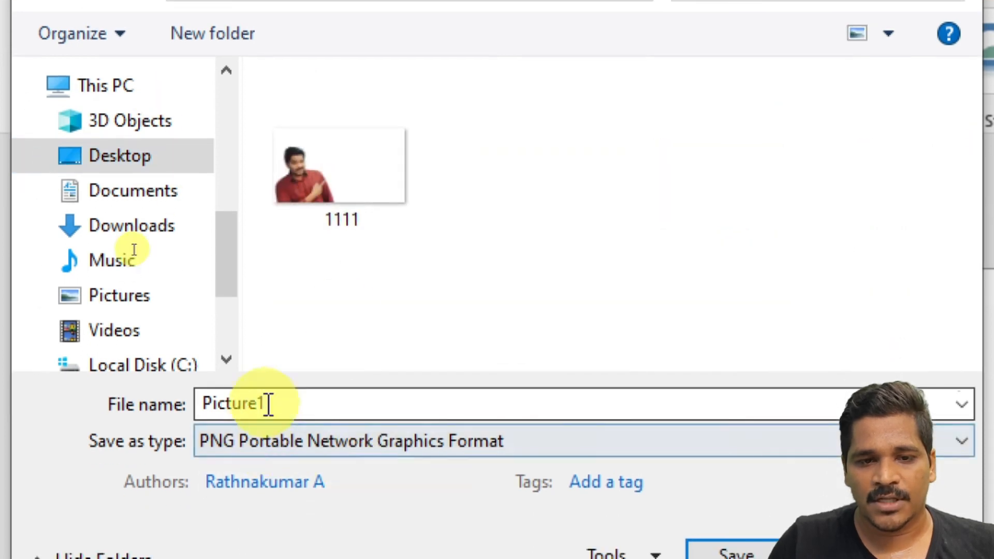
Step: Name the picture 2222 and save it in PNG Portable Network Graphics Format
click(507, 449)
key(BackSpace)
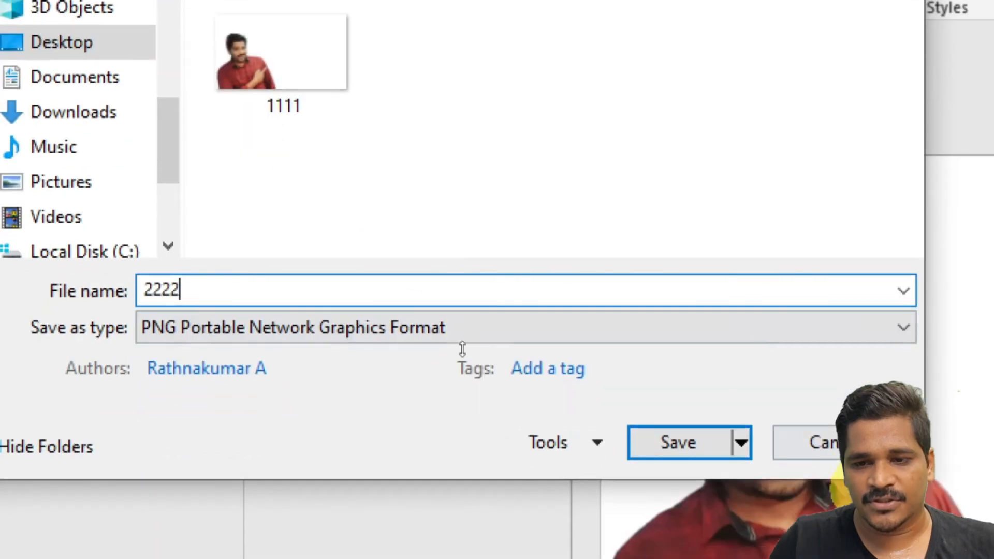
click(727, 552)
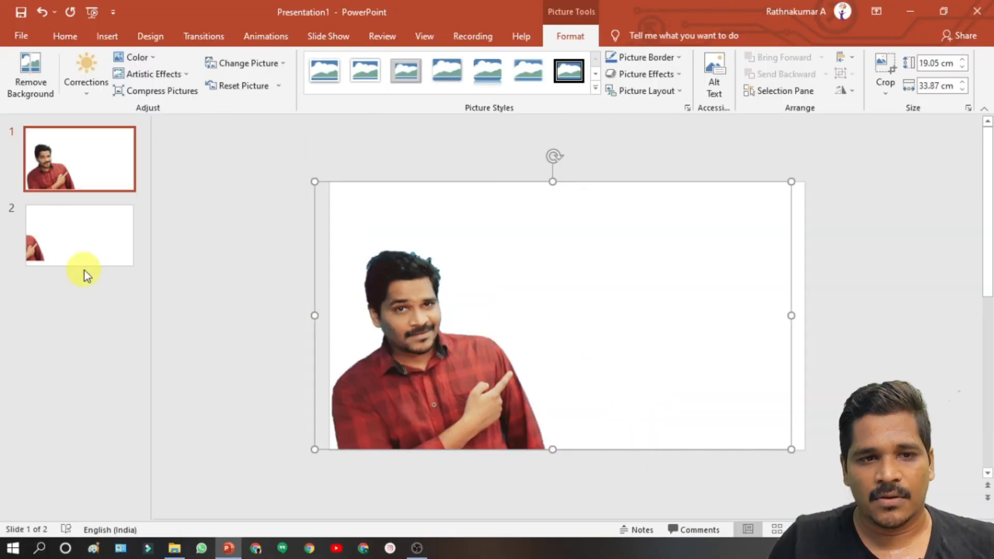
Step: Move slide 2's picture back onto the slide, with the man near the slide's left edge
click(83, 263)
drag(368, 321, 505, 339)
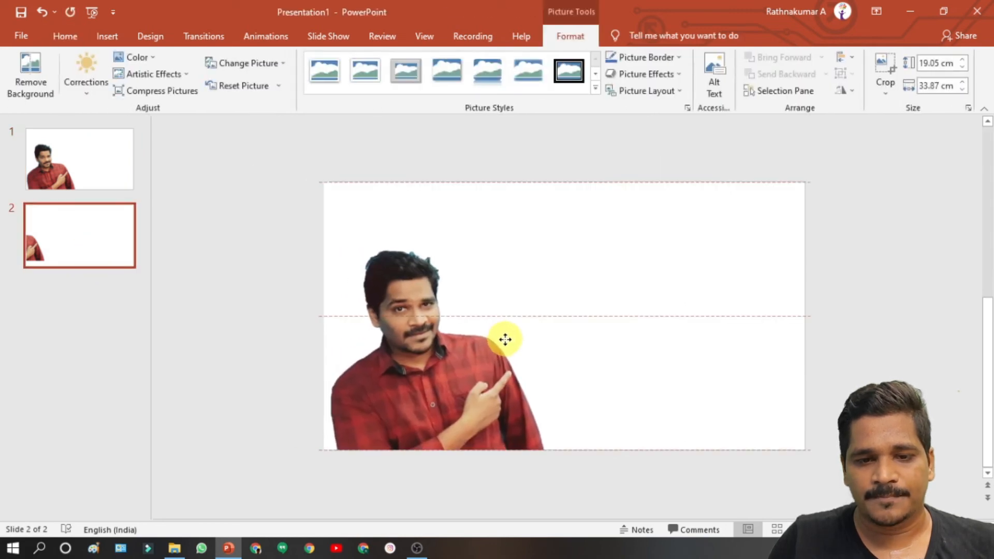
Step: Add a third slide after slide 2 and delete its title and content placeholders
click(92, 323)
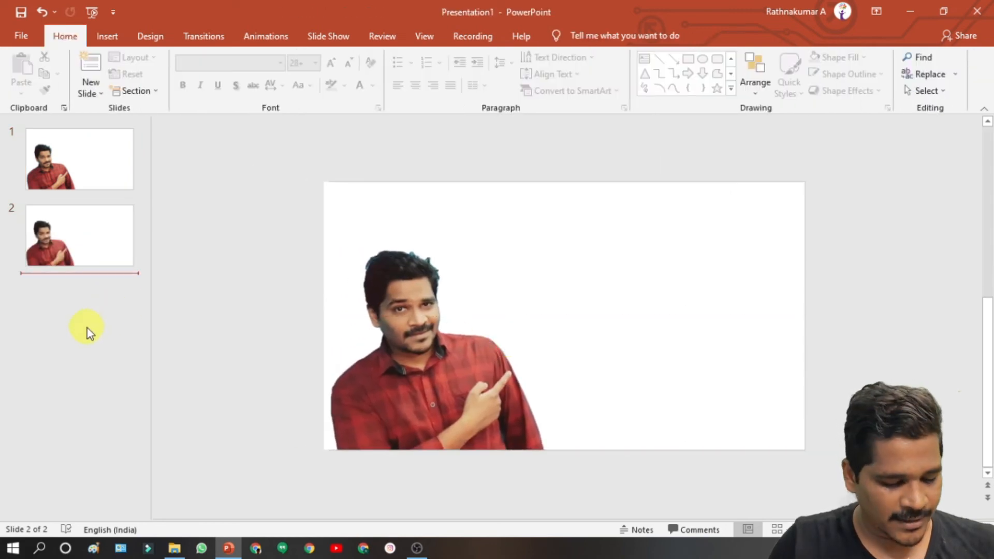
key(Return)
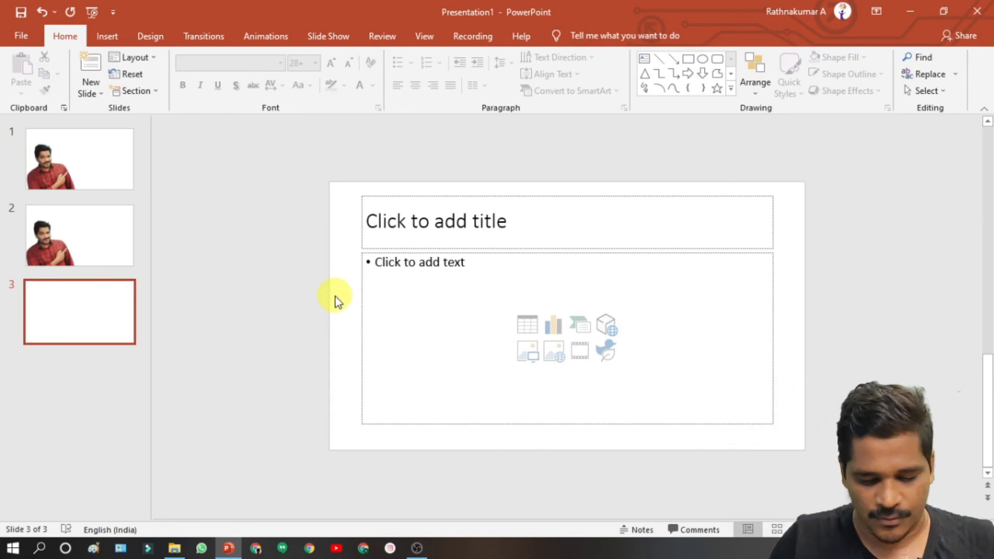
key(ctrl+a)
key(Delete)
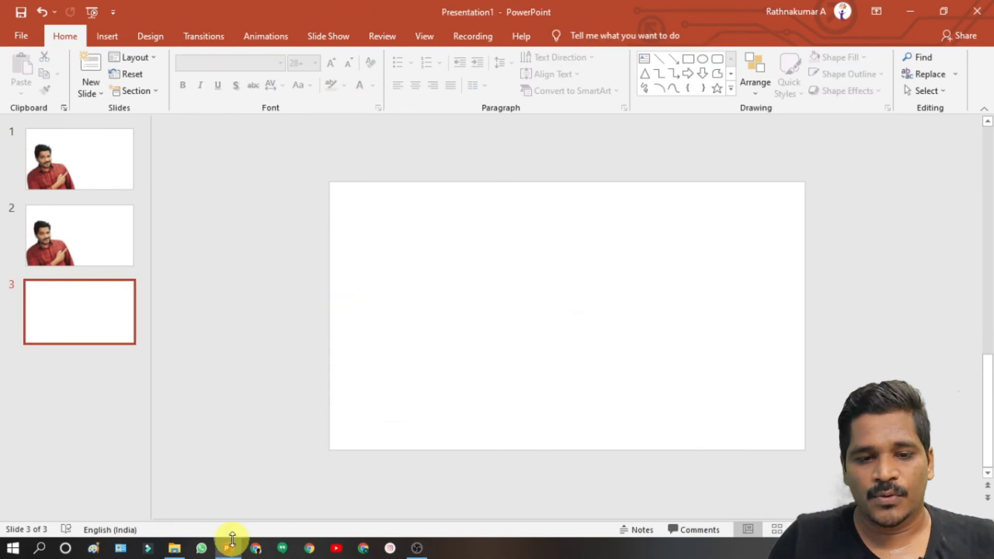
Step: Insert picture 2222 from File Explorer's test folder onto slide 3, then shift it past the slide's left edge and back
click(176, 547)
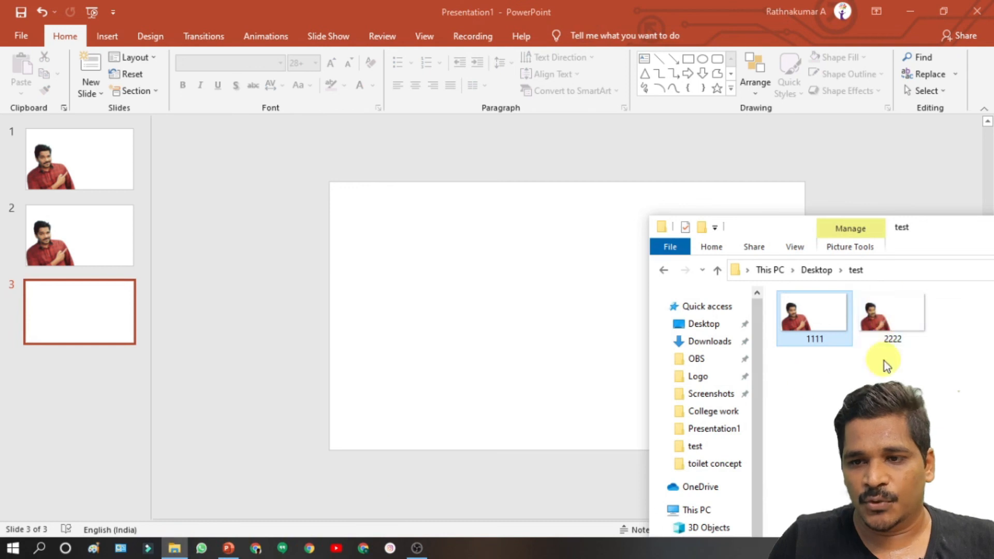
drag(887, 316, 566, 321)
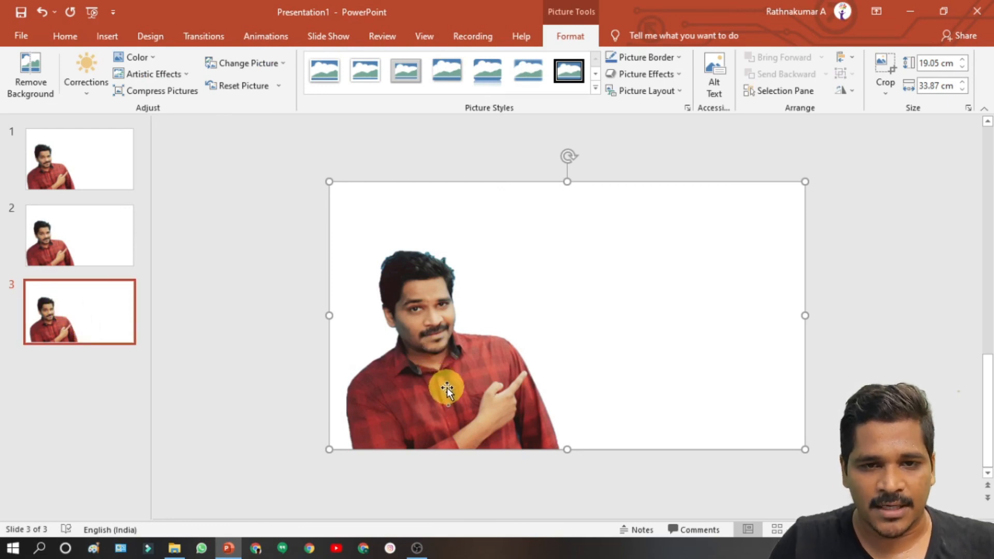
drag(446, 389, 241, 389)
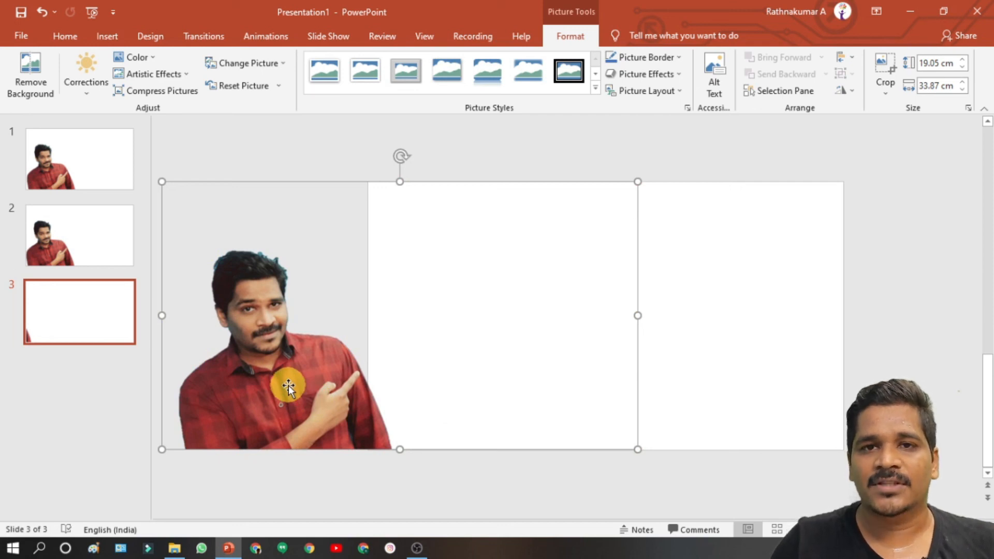
drag(288, 385, 465, 392)
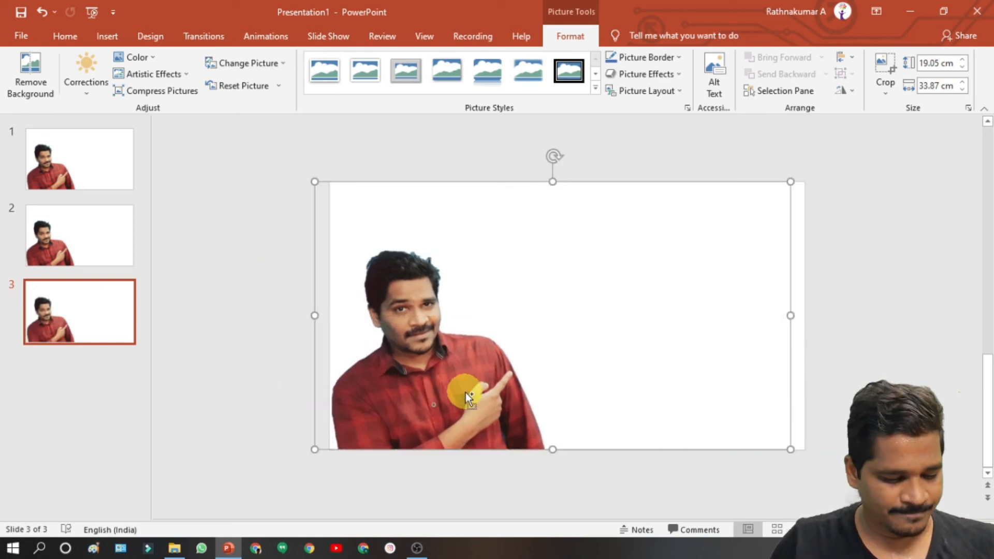